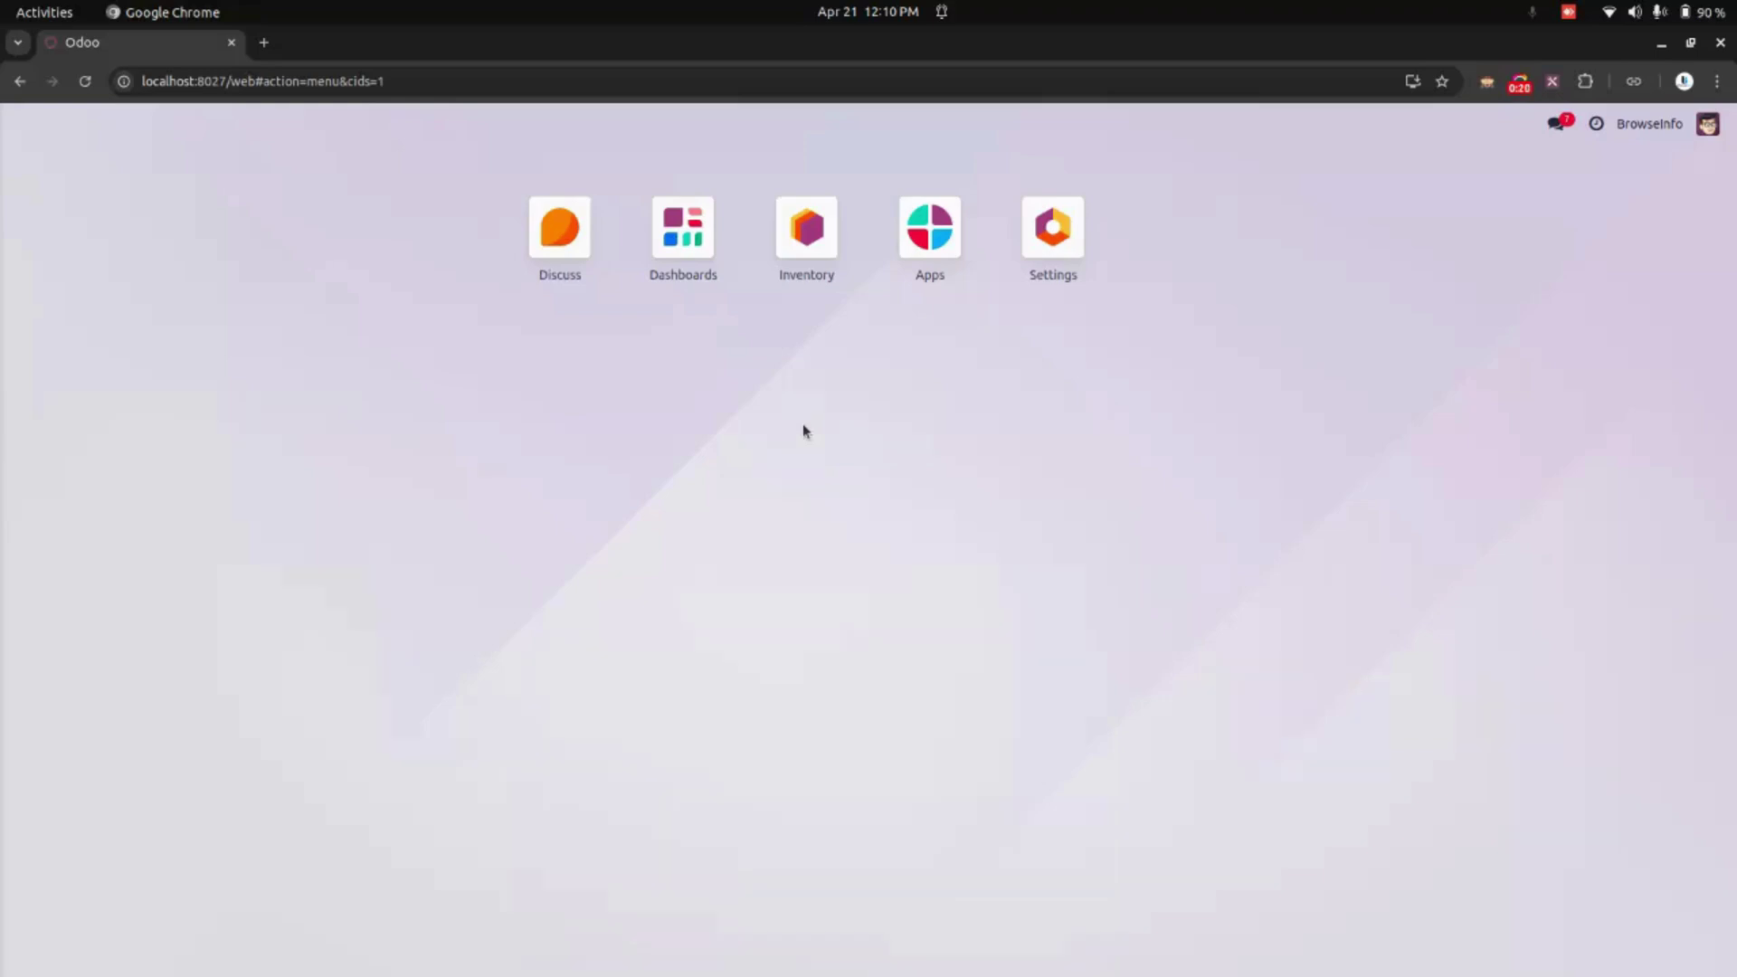
- Open the Import Inventory form from the Inventory app's Products menu
{"action": "left_click", "coordinate": [815, 234]}
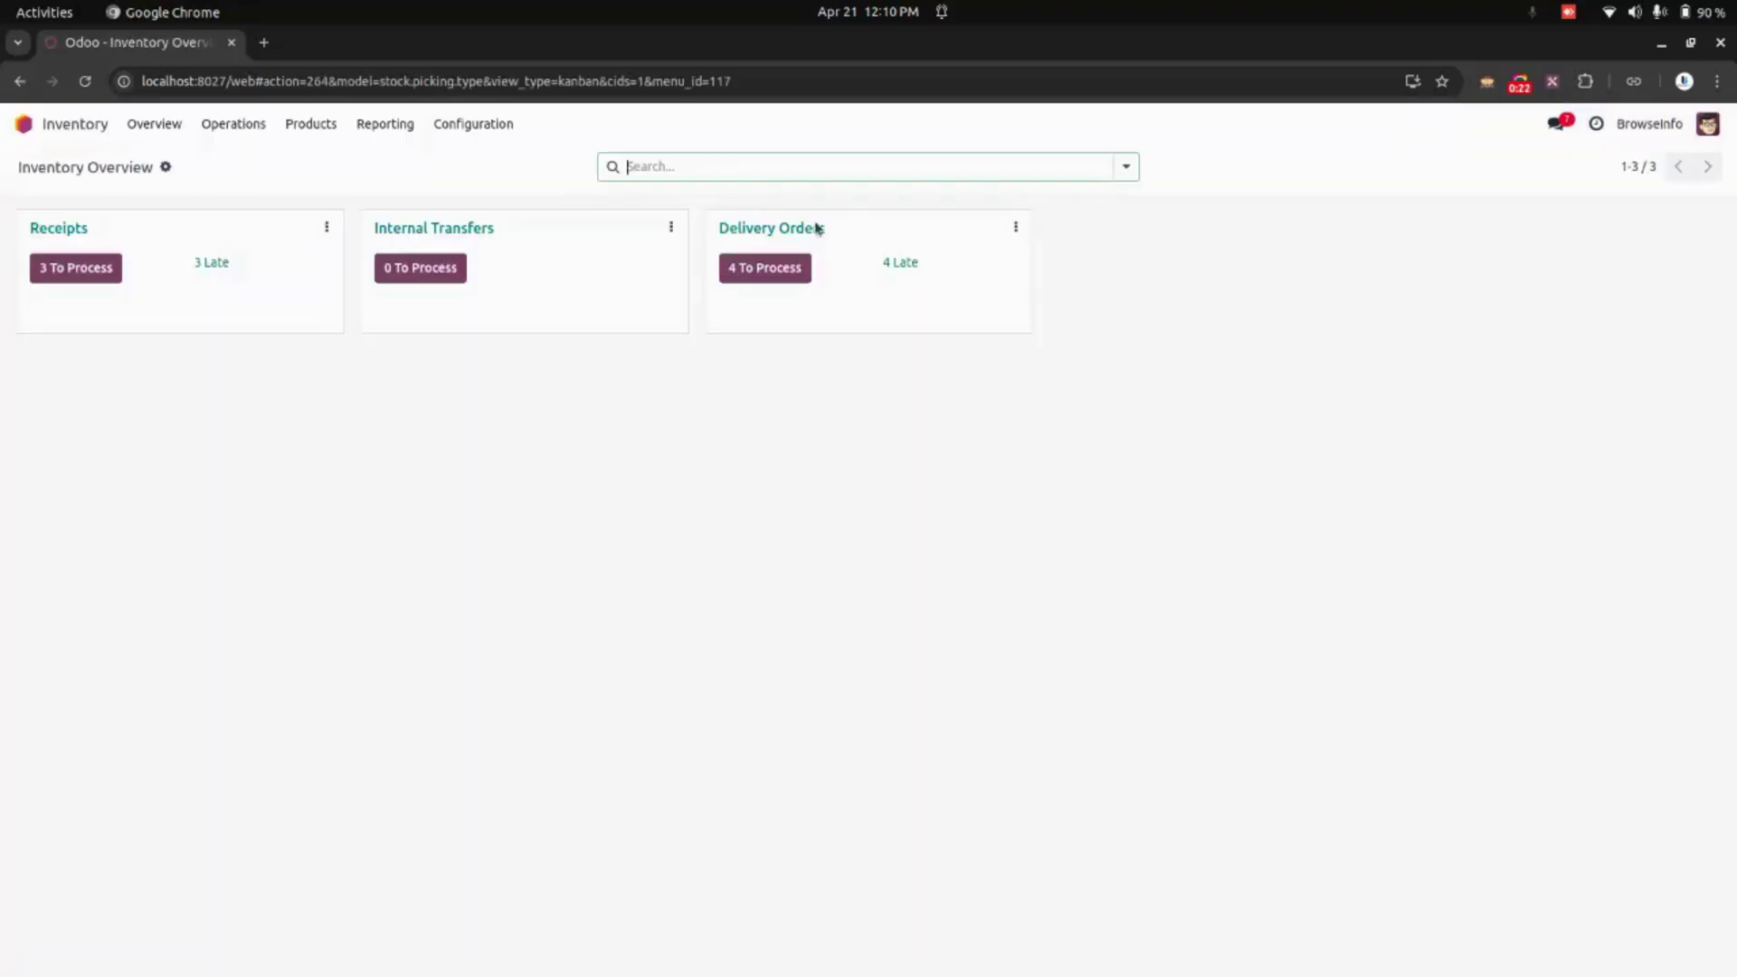
{"action": "left_click", "coordinate": [311, 124]}
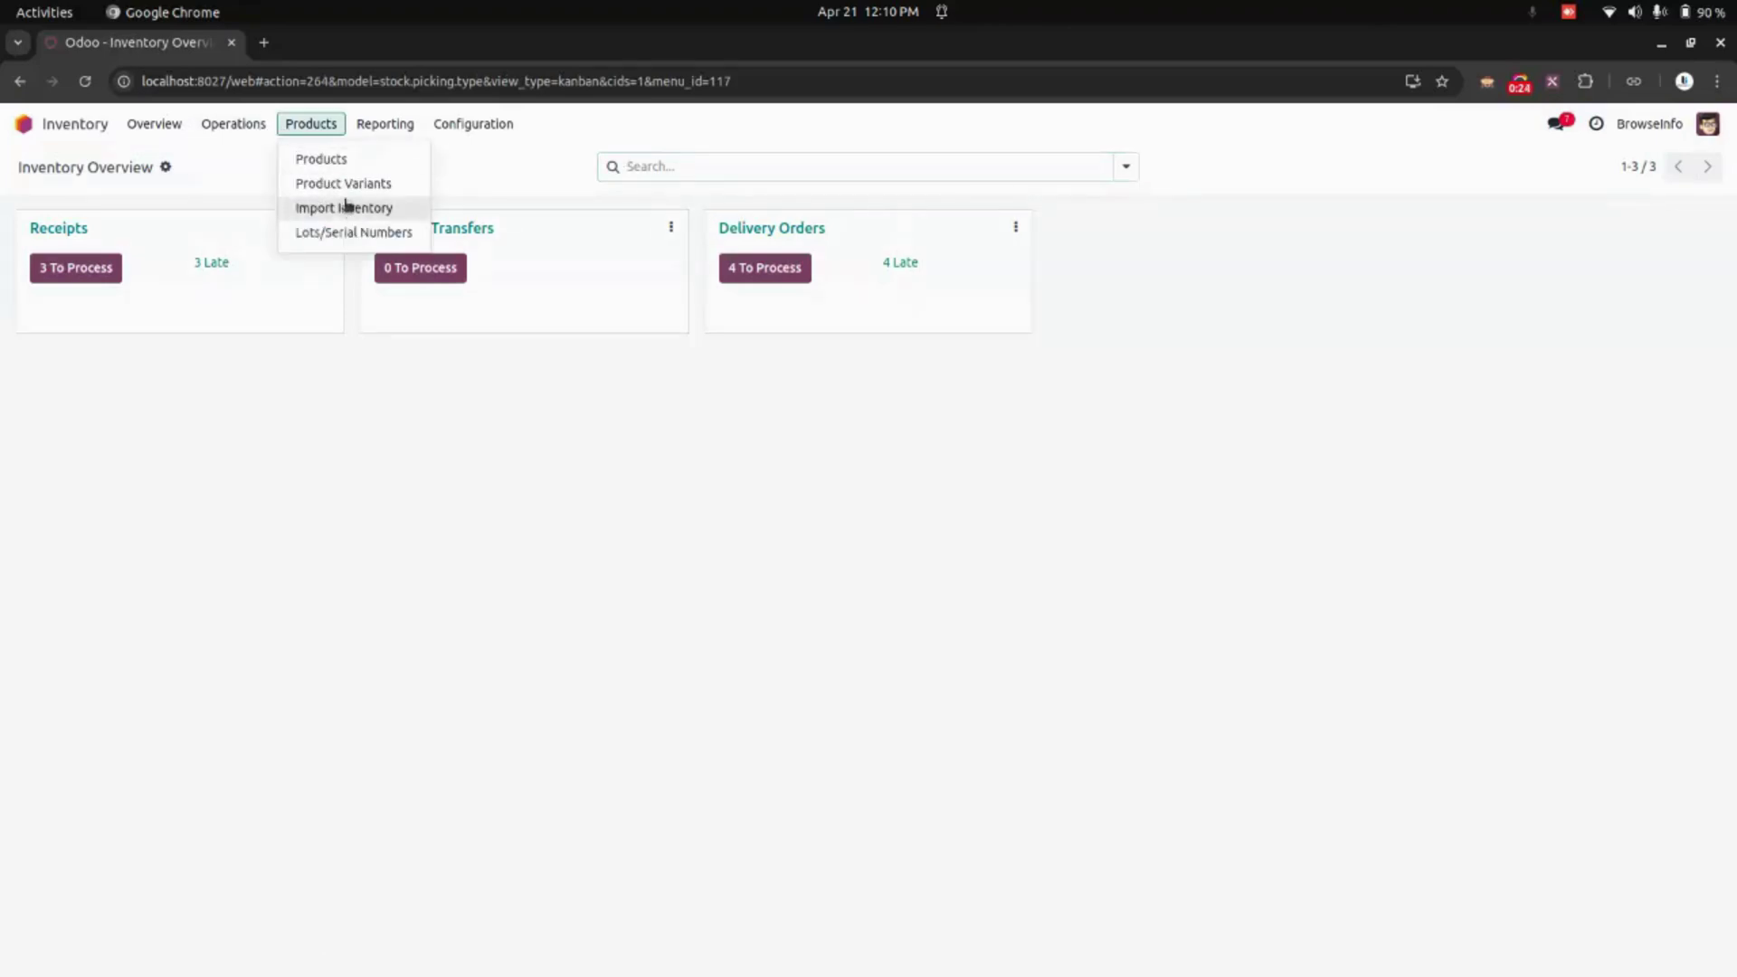
{"action": "left_click", "coordinate": [382, 213]}
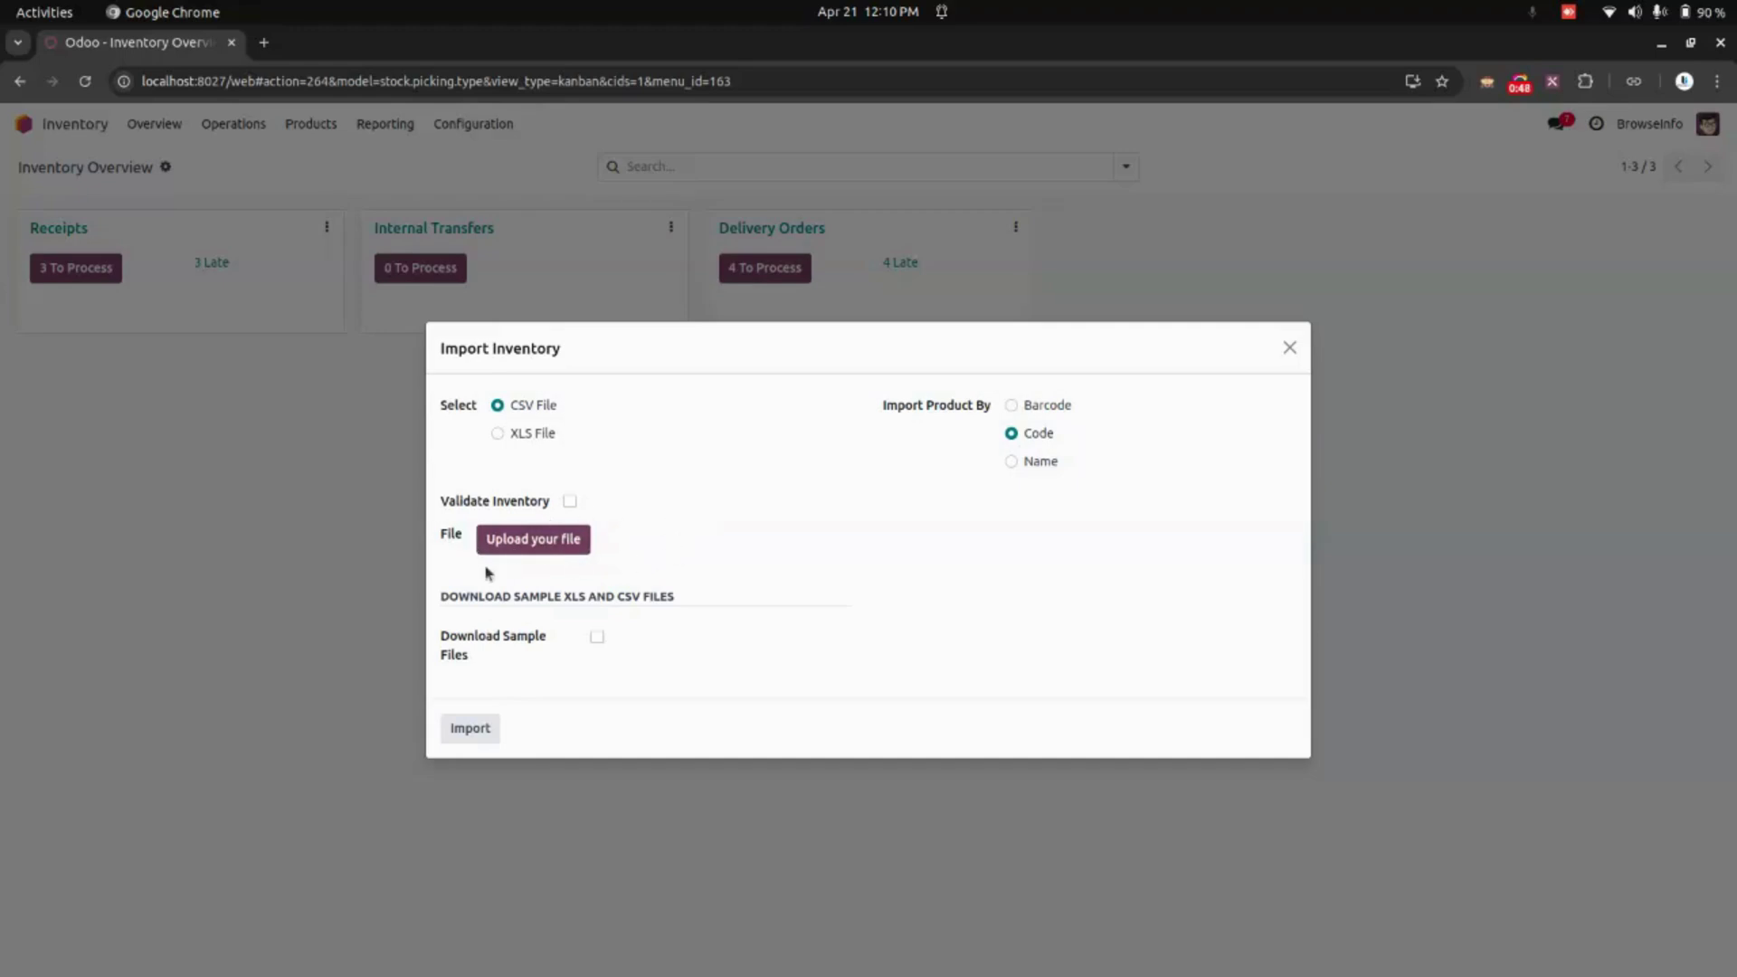
- Enable sample files and download the XLS sample import file
{"action": "left_click", "coordinate": [598, 637]}
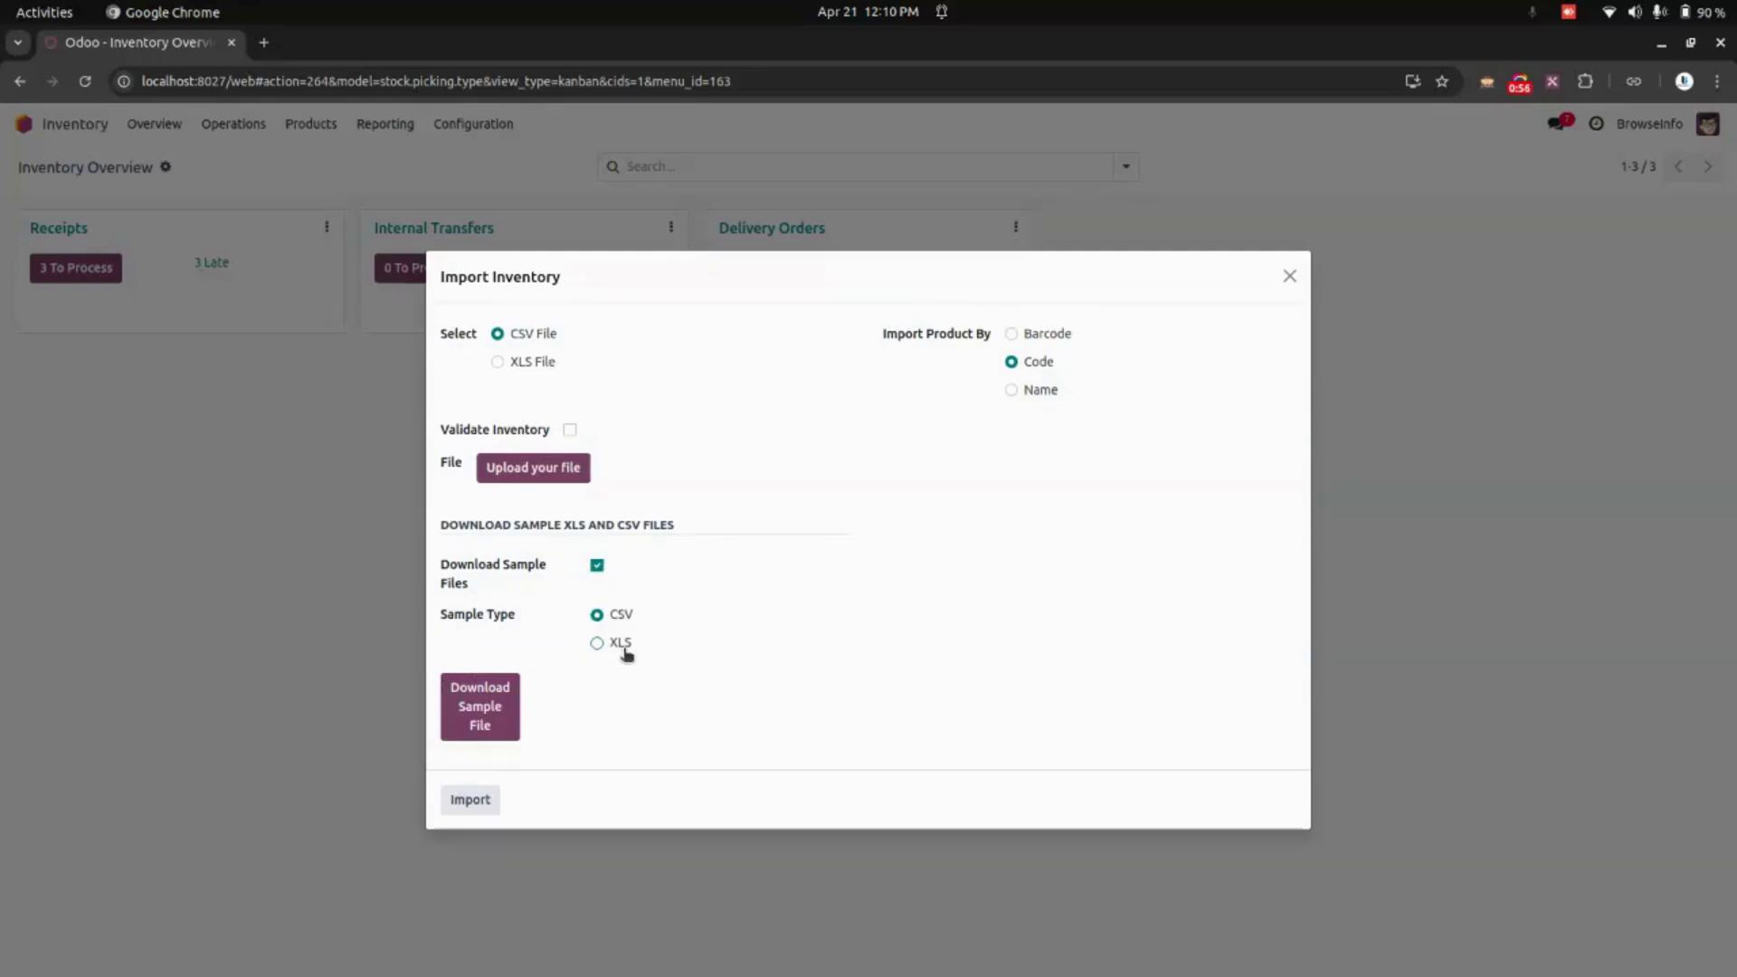
{"action": "left_click", "coordinate": [598, 643]}
{"action": "left_click", "coordinate": [479, 706]}
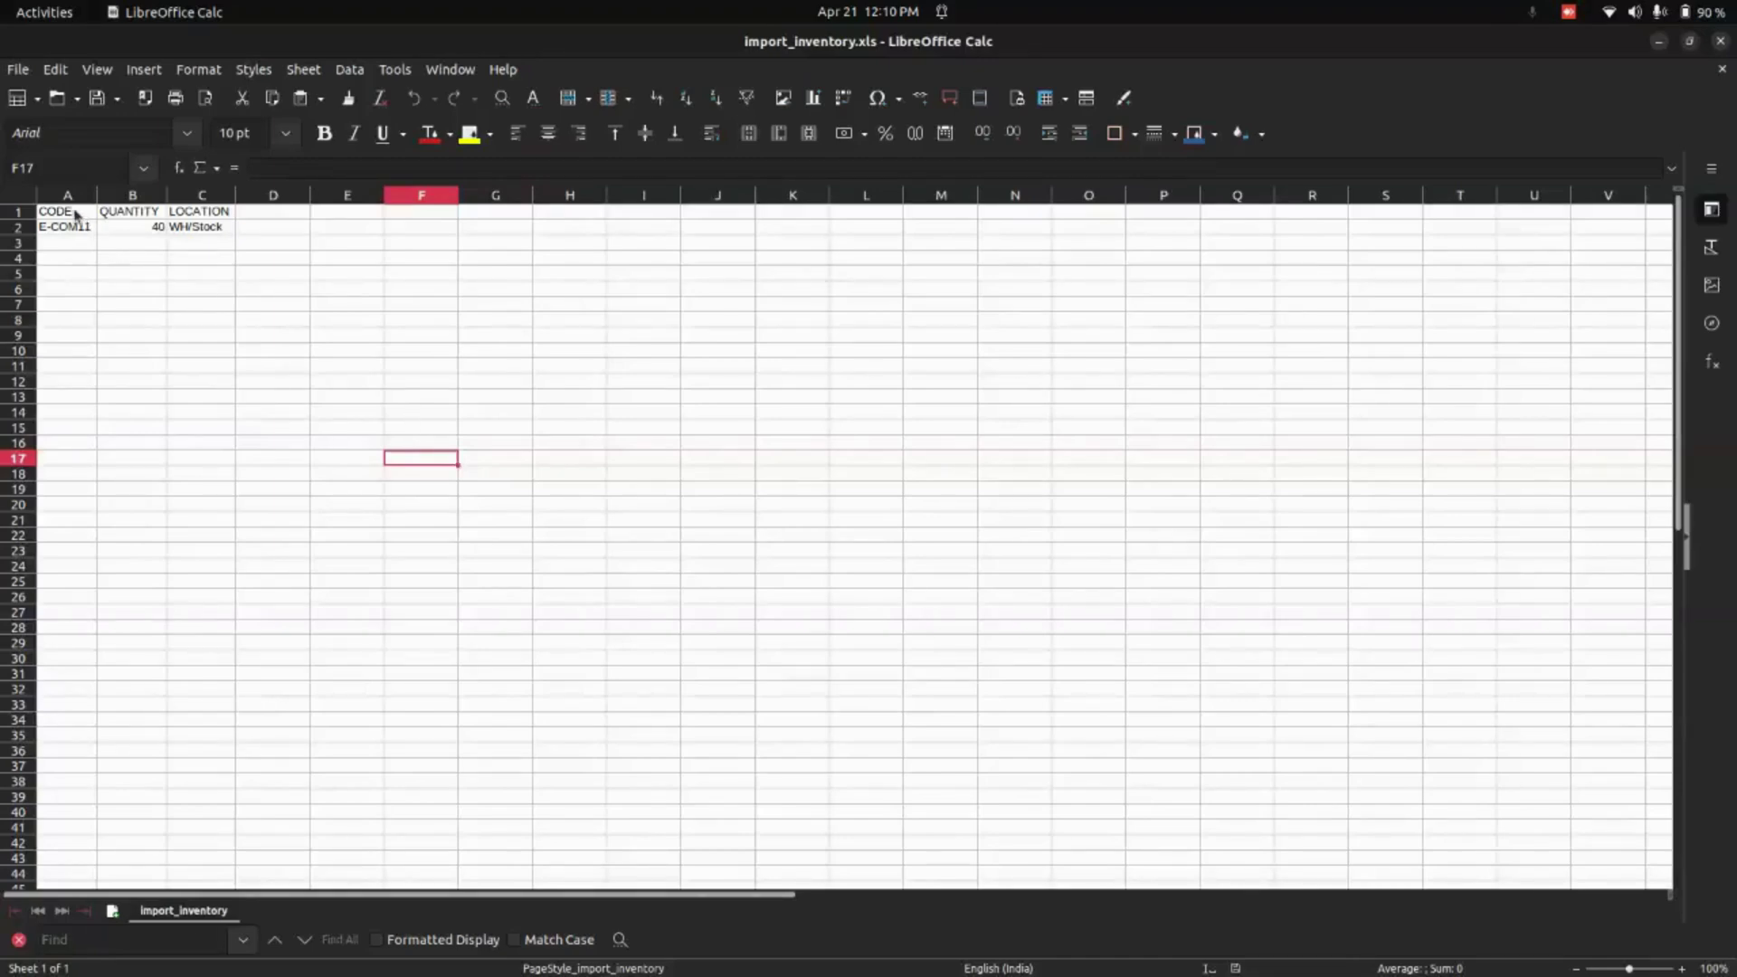
- Check the sheet's three MC45 rows (25 units, WH/Stock, WH/Stock/shelf1), then return to Odoo's import form
{"action": "left_click_drag", "start_coordinate": [66, 212], "coordinate": [202, 226]}
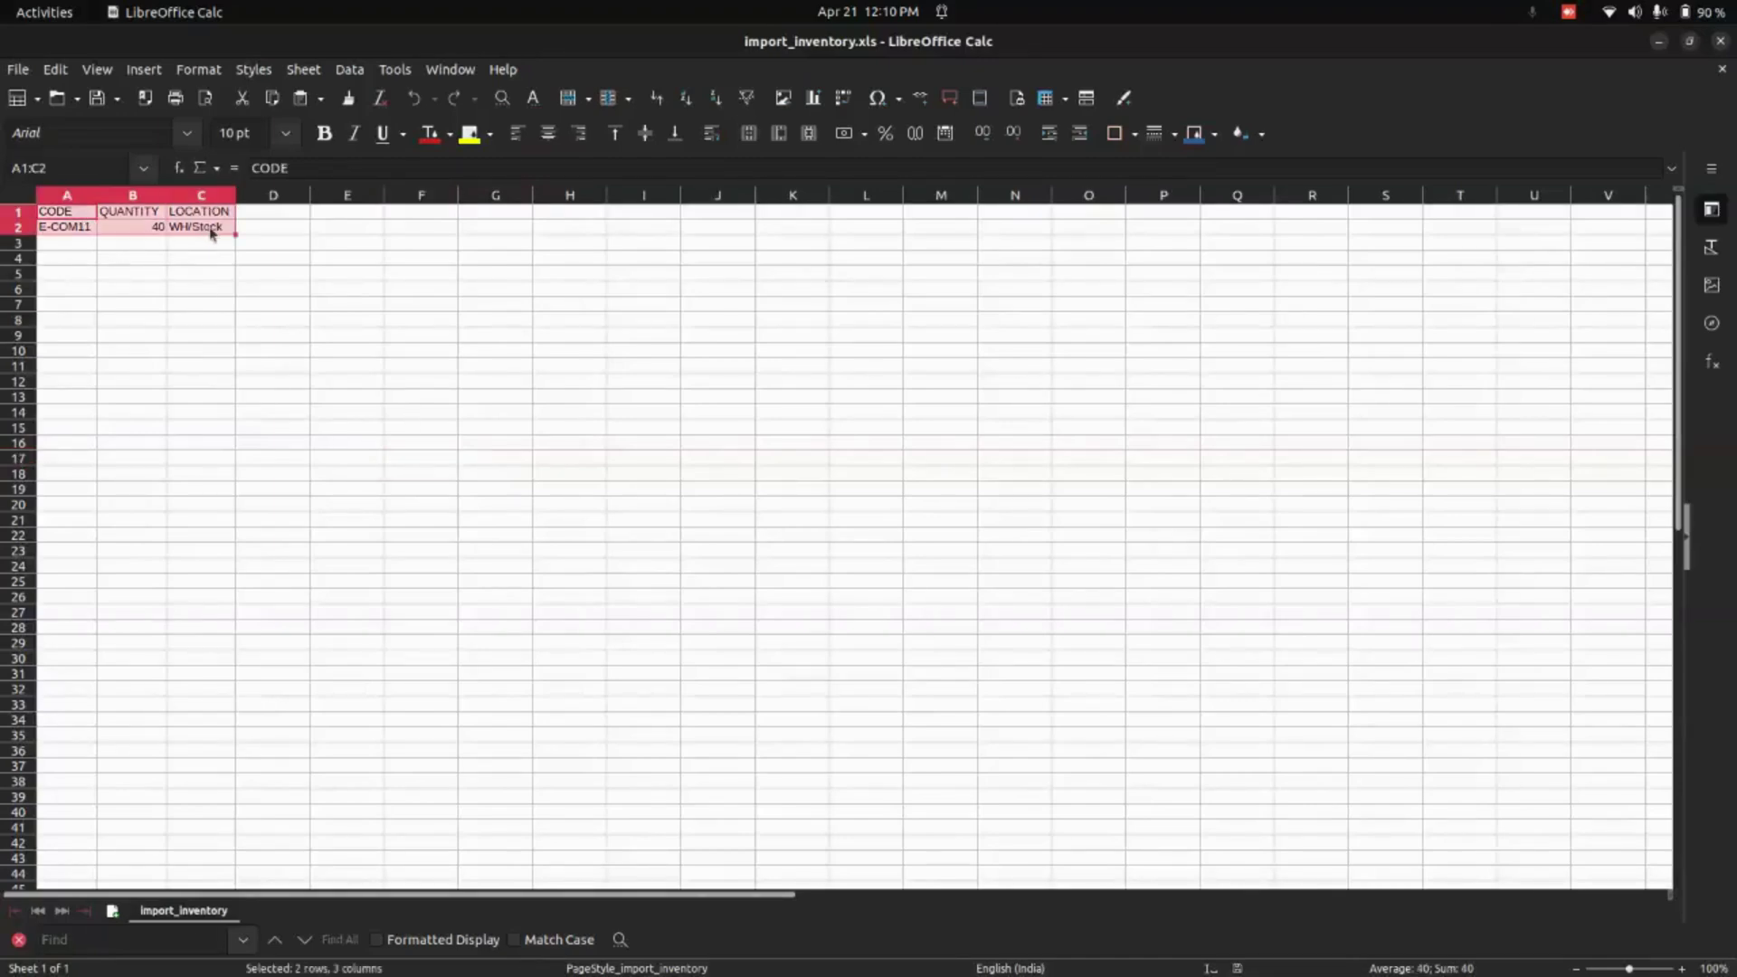
{"action": "left_click", "coordinate": [249, 343]}
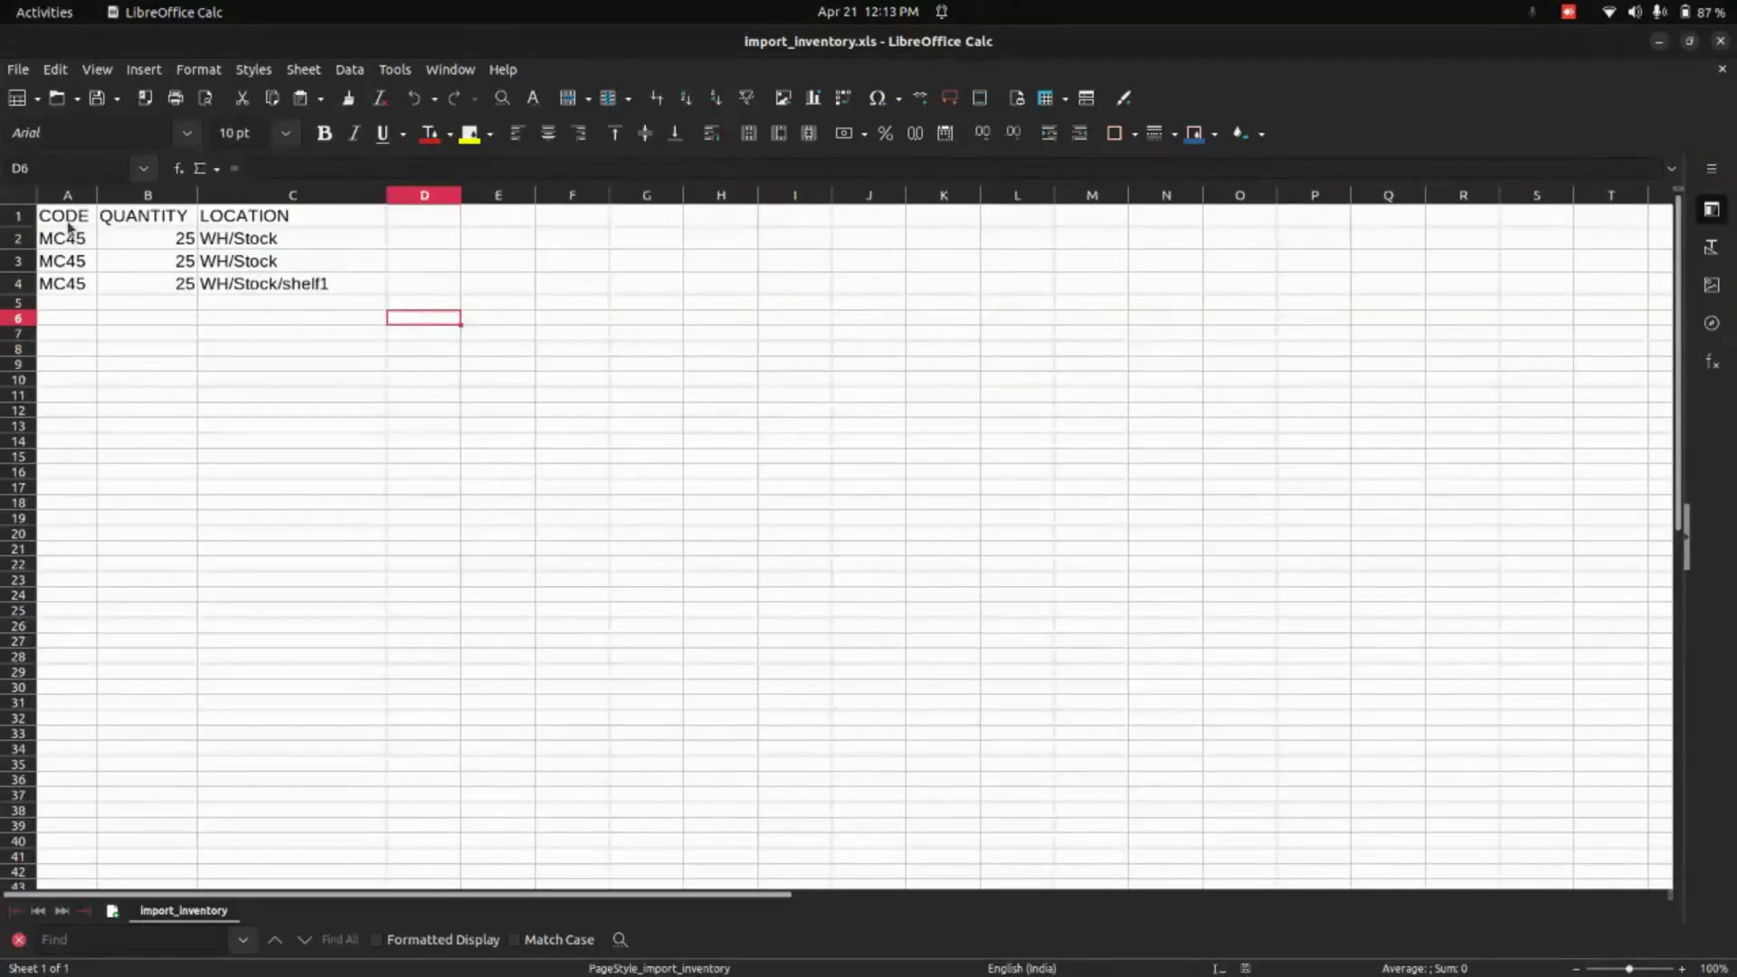
{"action": "left_click_drag", "start_coordinate": [67, 217], "coordinate": [254, 284]}
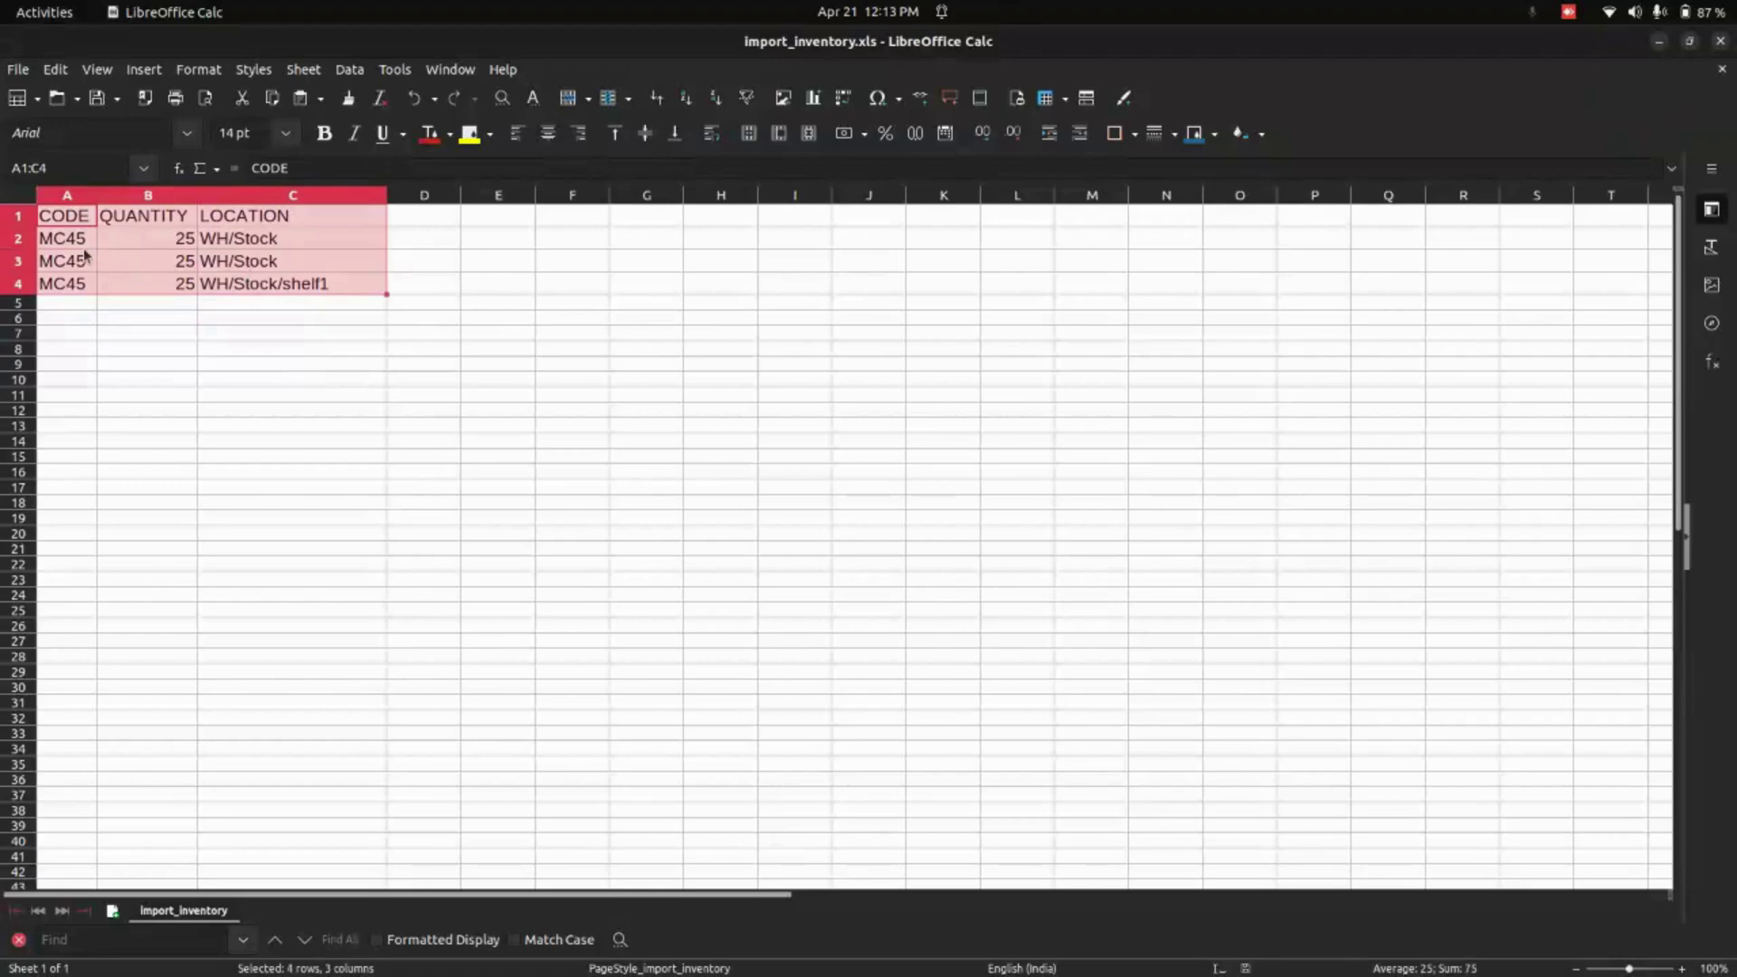
{"action": "left_click", "coordinate": [144, 240]}
{"action": "left_click_drag", "start_coordinate": [147, 238], "coordinate": [147, 260]}
{"action": "left_click", "coordinate": [241, 241]}
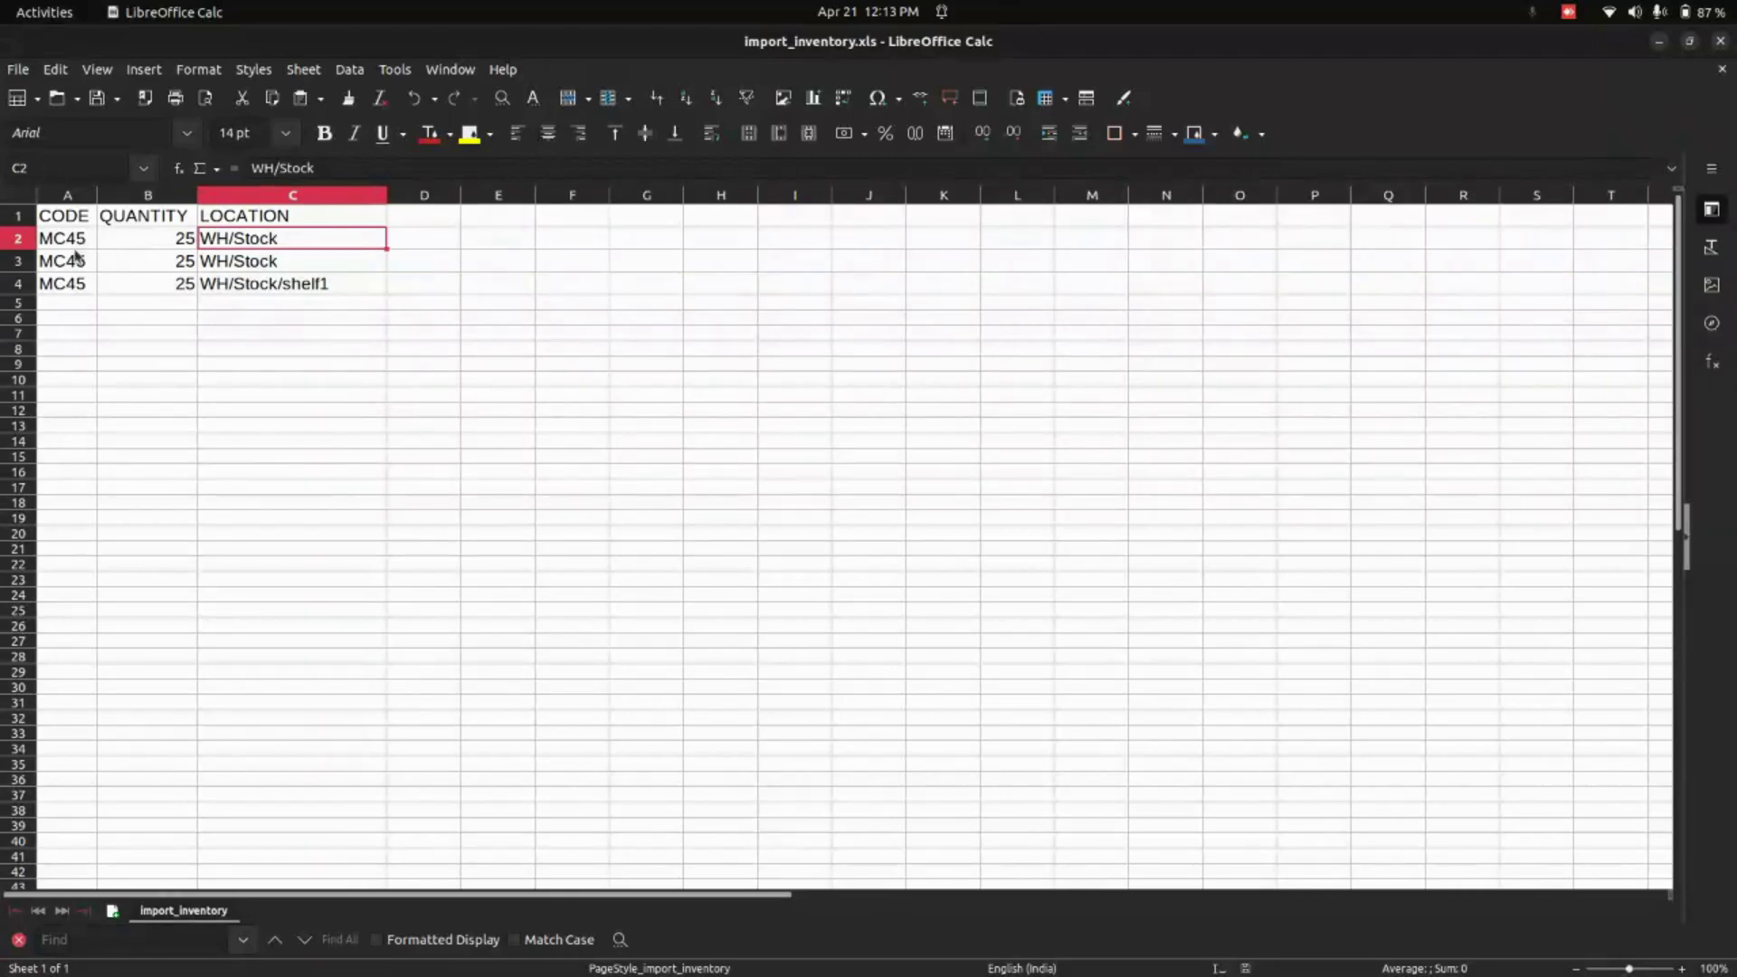
{"action": "key", "text": "alt+Tab"}
{"action": "left_click", "coordinate": [499, 362]}
- Try importing import_inventory.xls with Validate Inventory turned on
{"action": "left_click", "coordinate": [515, 334]}
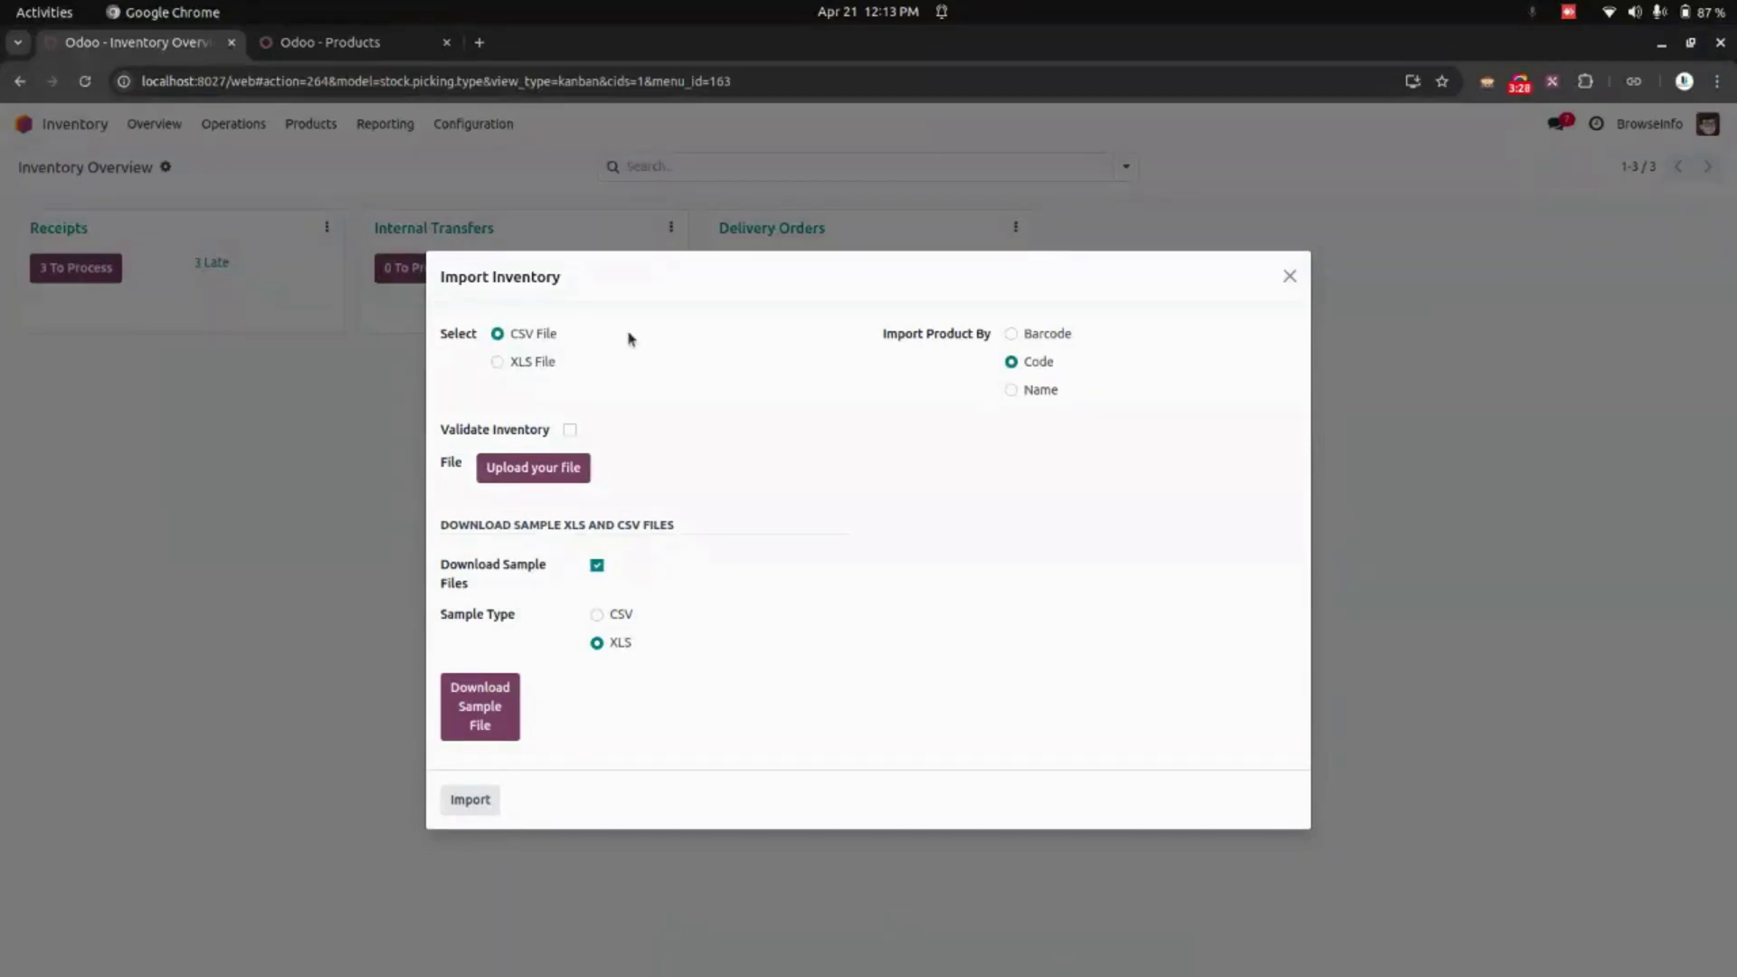
{"action": "left_click", "coordinate": [571, 430]}
{"action": "left_click", "coordinate": [534, 466]}
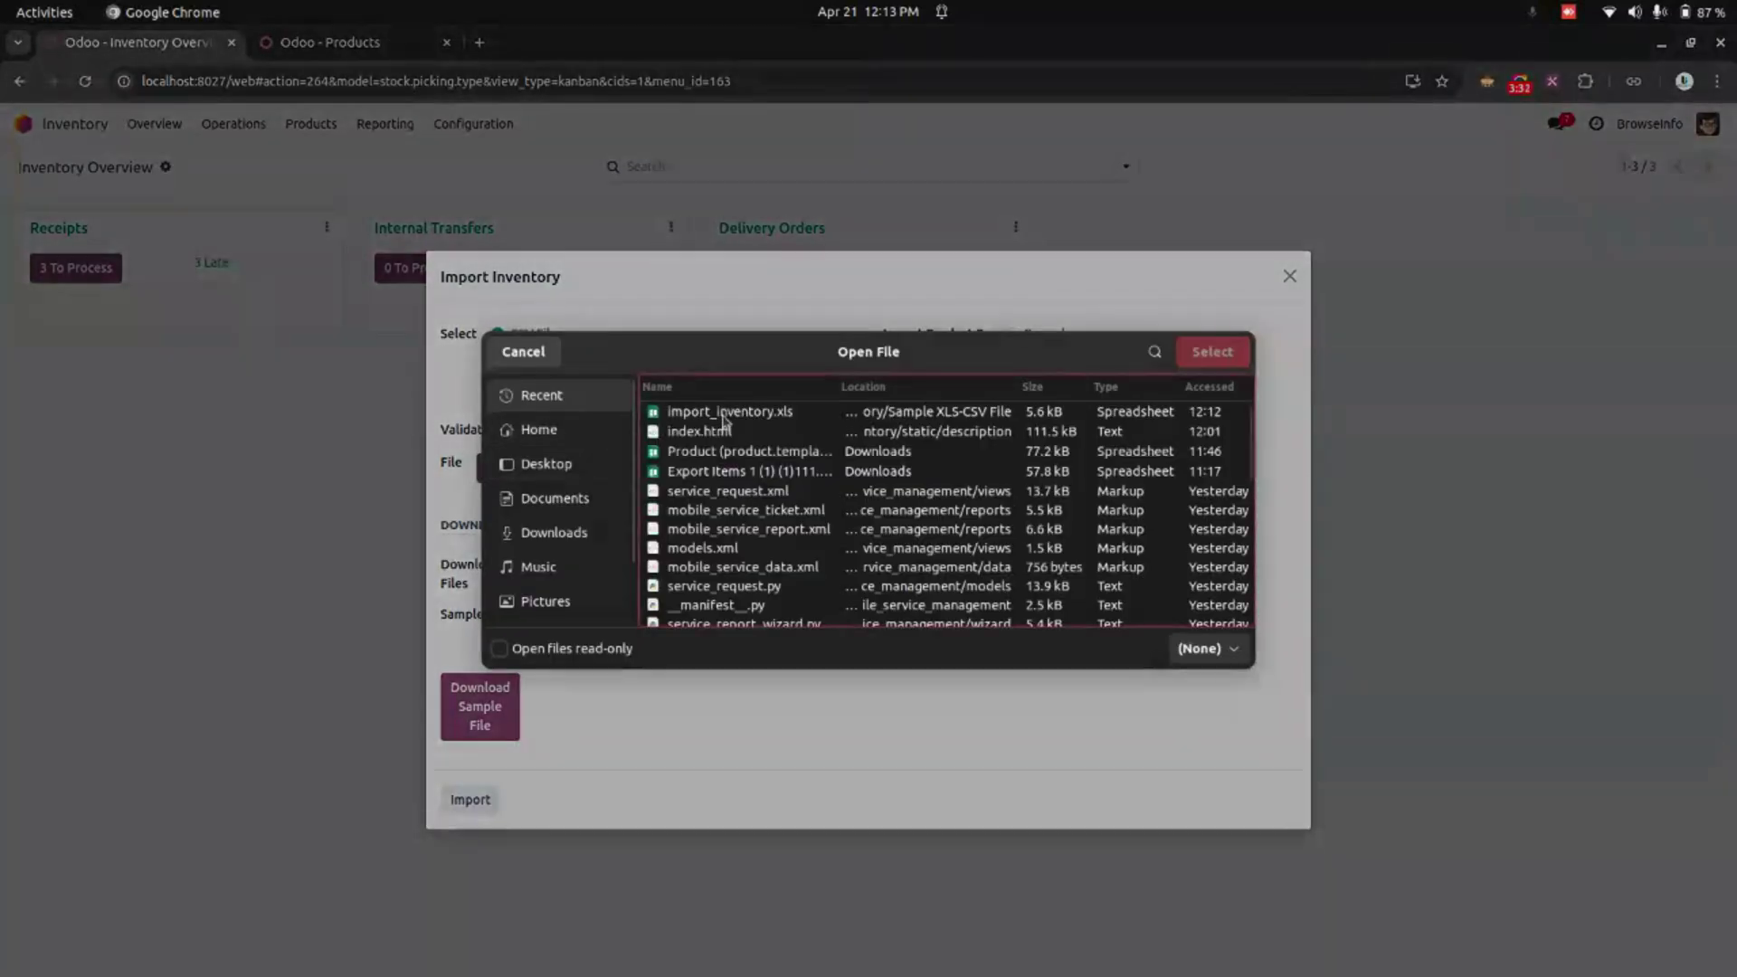
{"action": "double_click", "coordinate": [723, 412]}
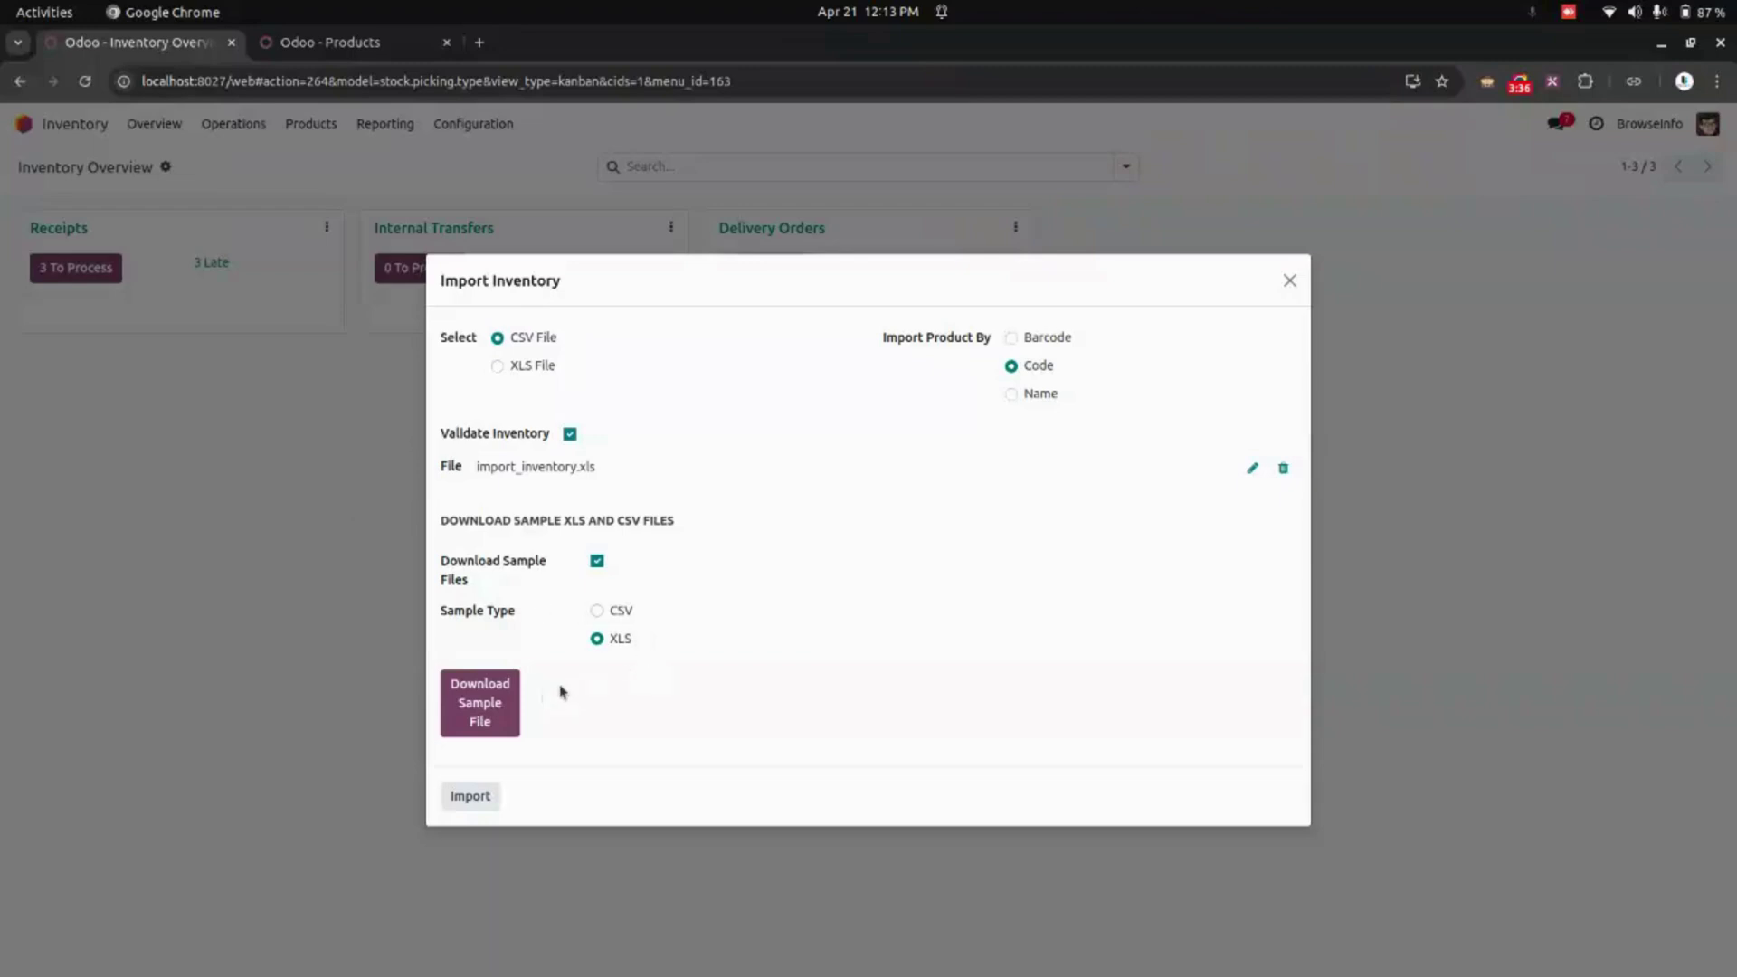
{"action": "left_click", "coordinate": [471, 796]}
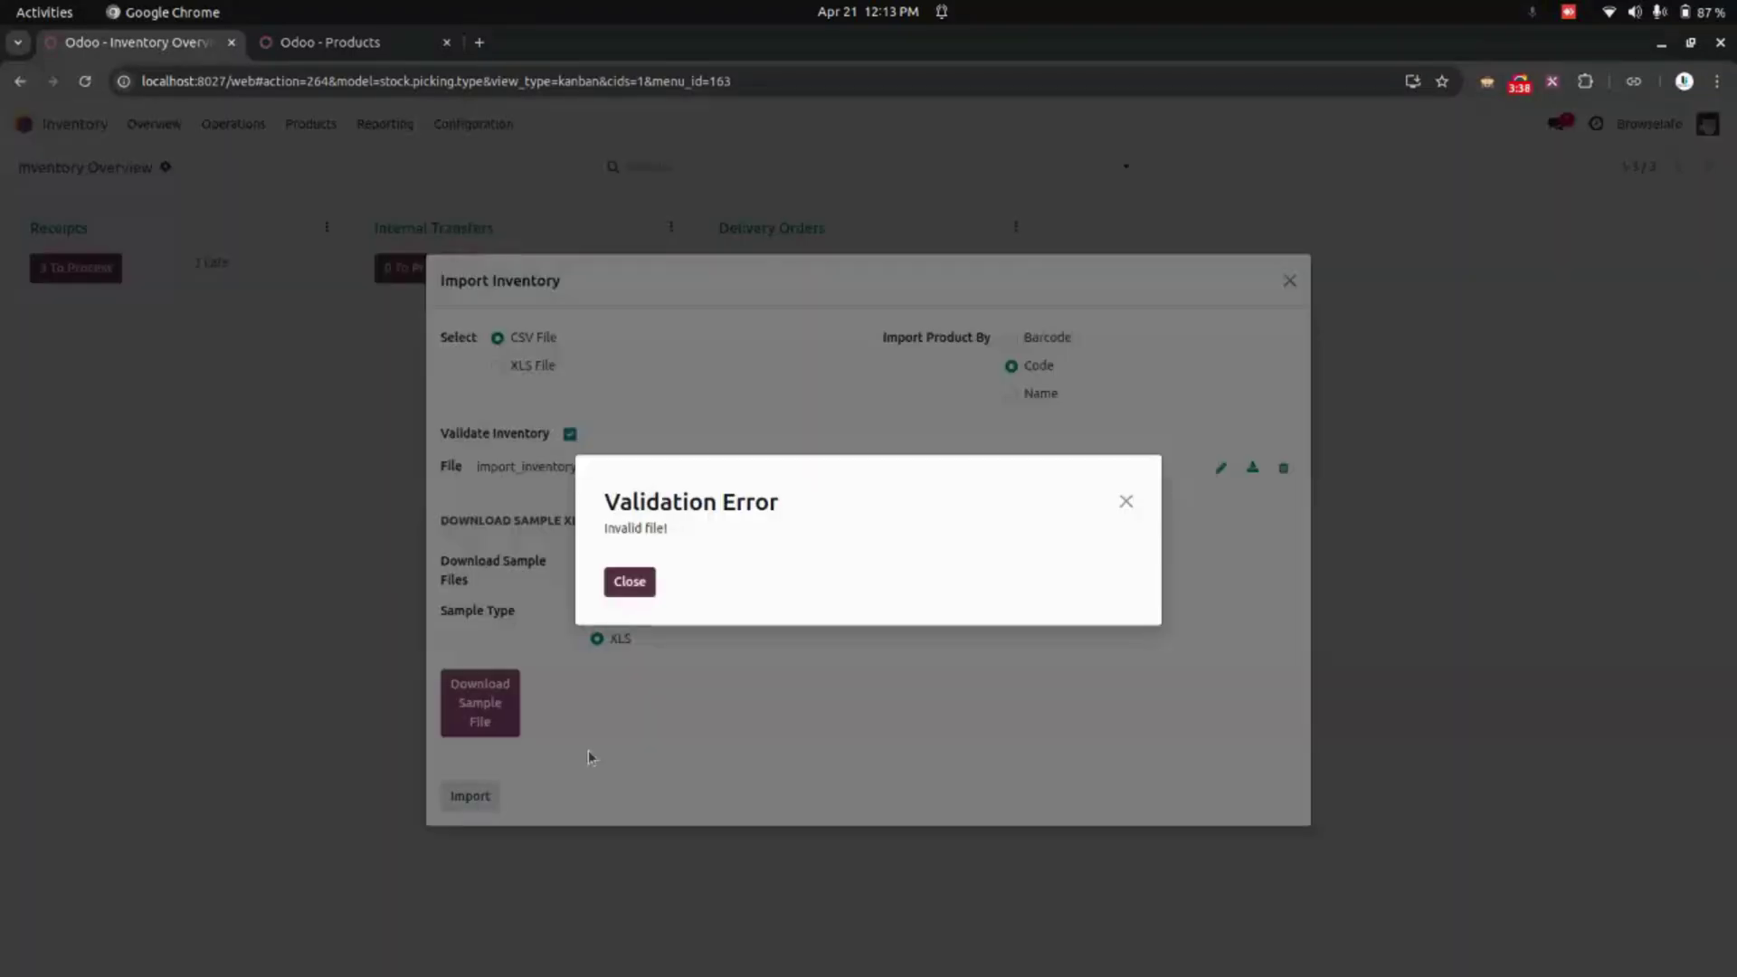
- Dismiss the Invalid file error and re-import as XLS File, getting 3 records imported
{"action": "double_click", "coordinate": [651, 528]}
{"action": "left_click_drag", "start_coordinate": [663, 528], "coordinate": [609, 528]}
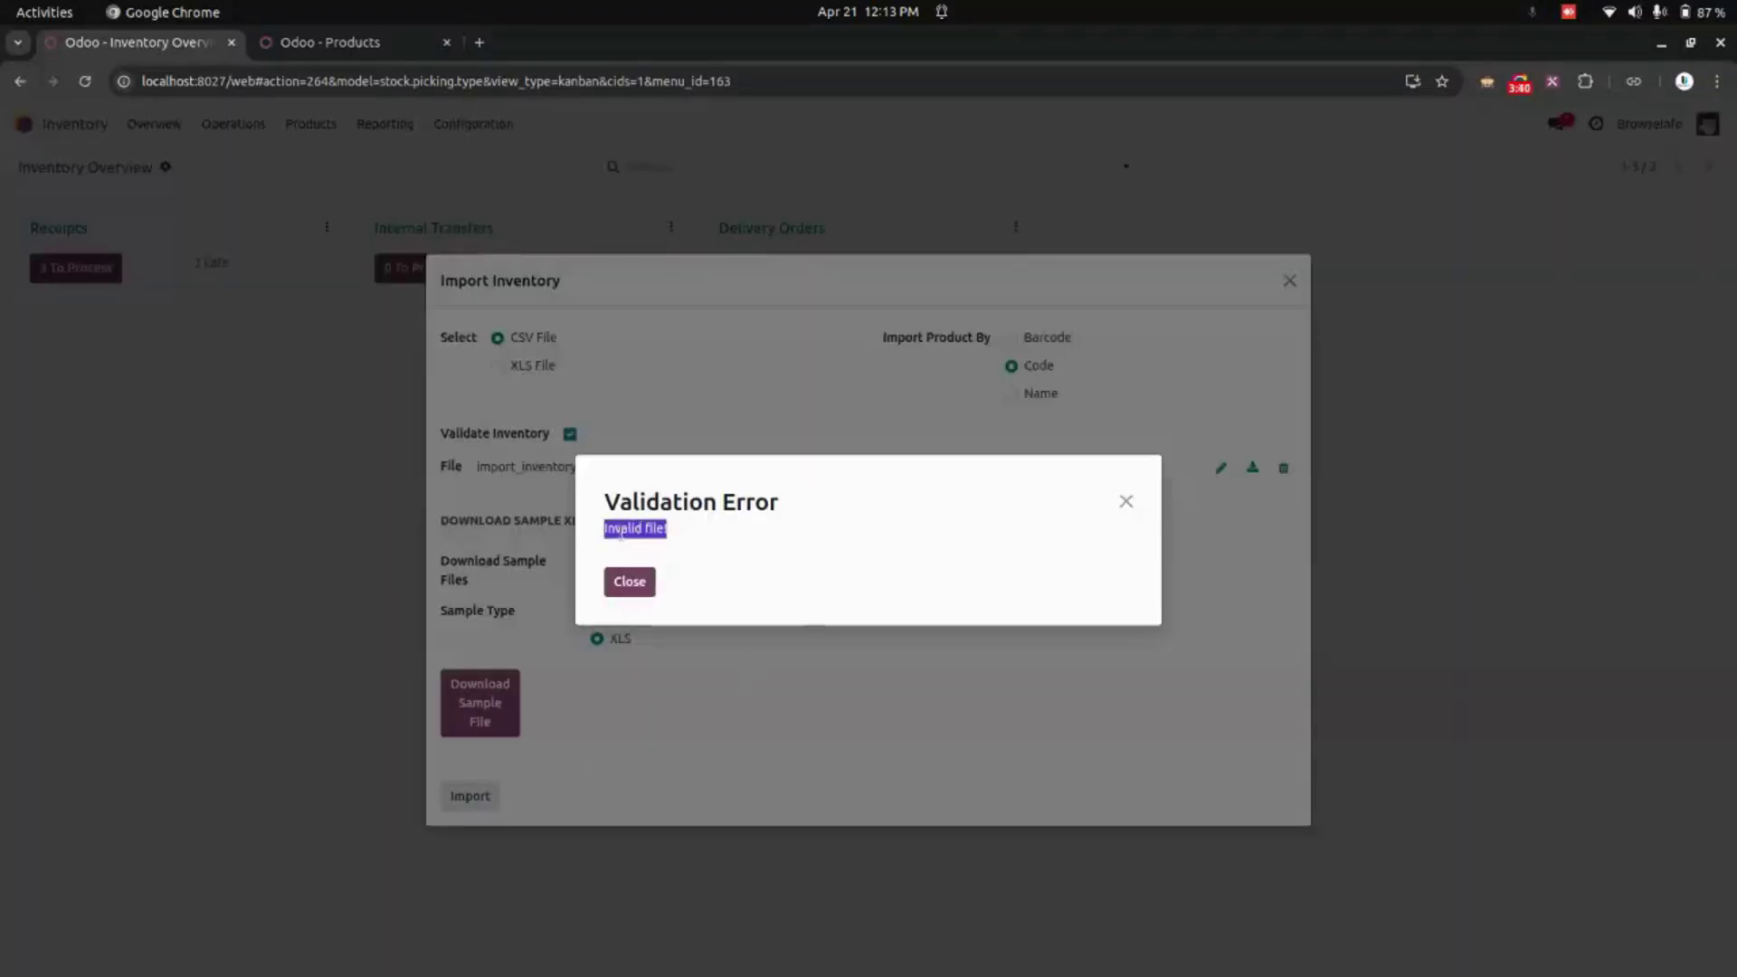
{"action": "left_click", "coordinate": [629, 582]}
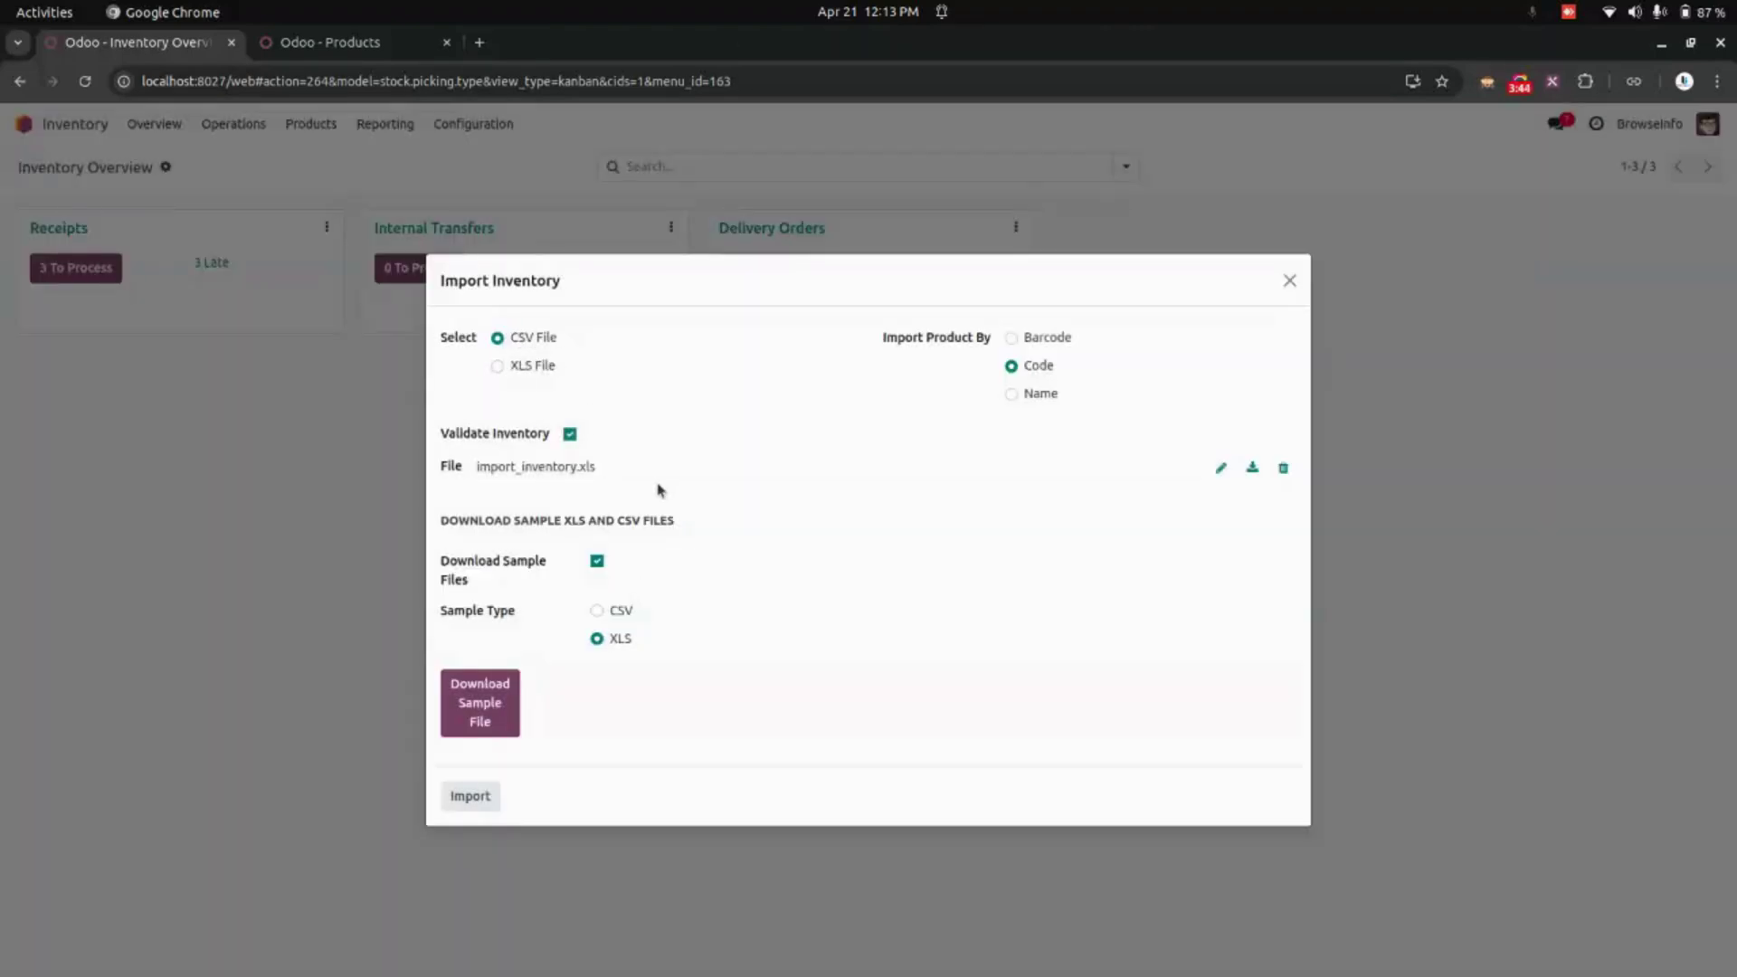
{"action": "left_click", "coordinate": [532, 364]}
{"action": "left_click", "coordinate": [470, 797]}
{"action": "triple_click", "coordinate": [520, 532]}
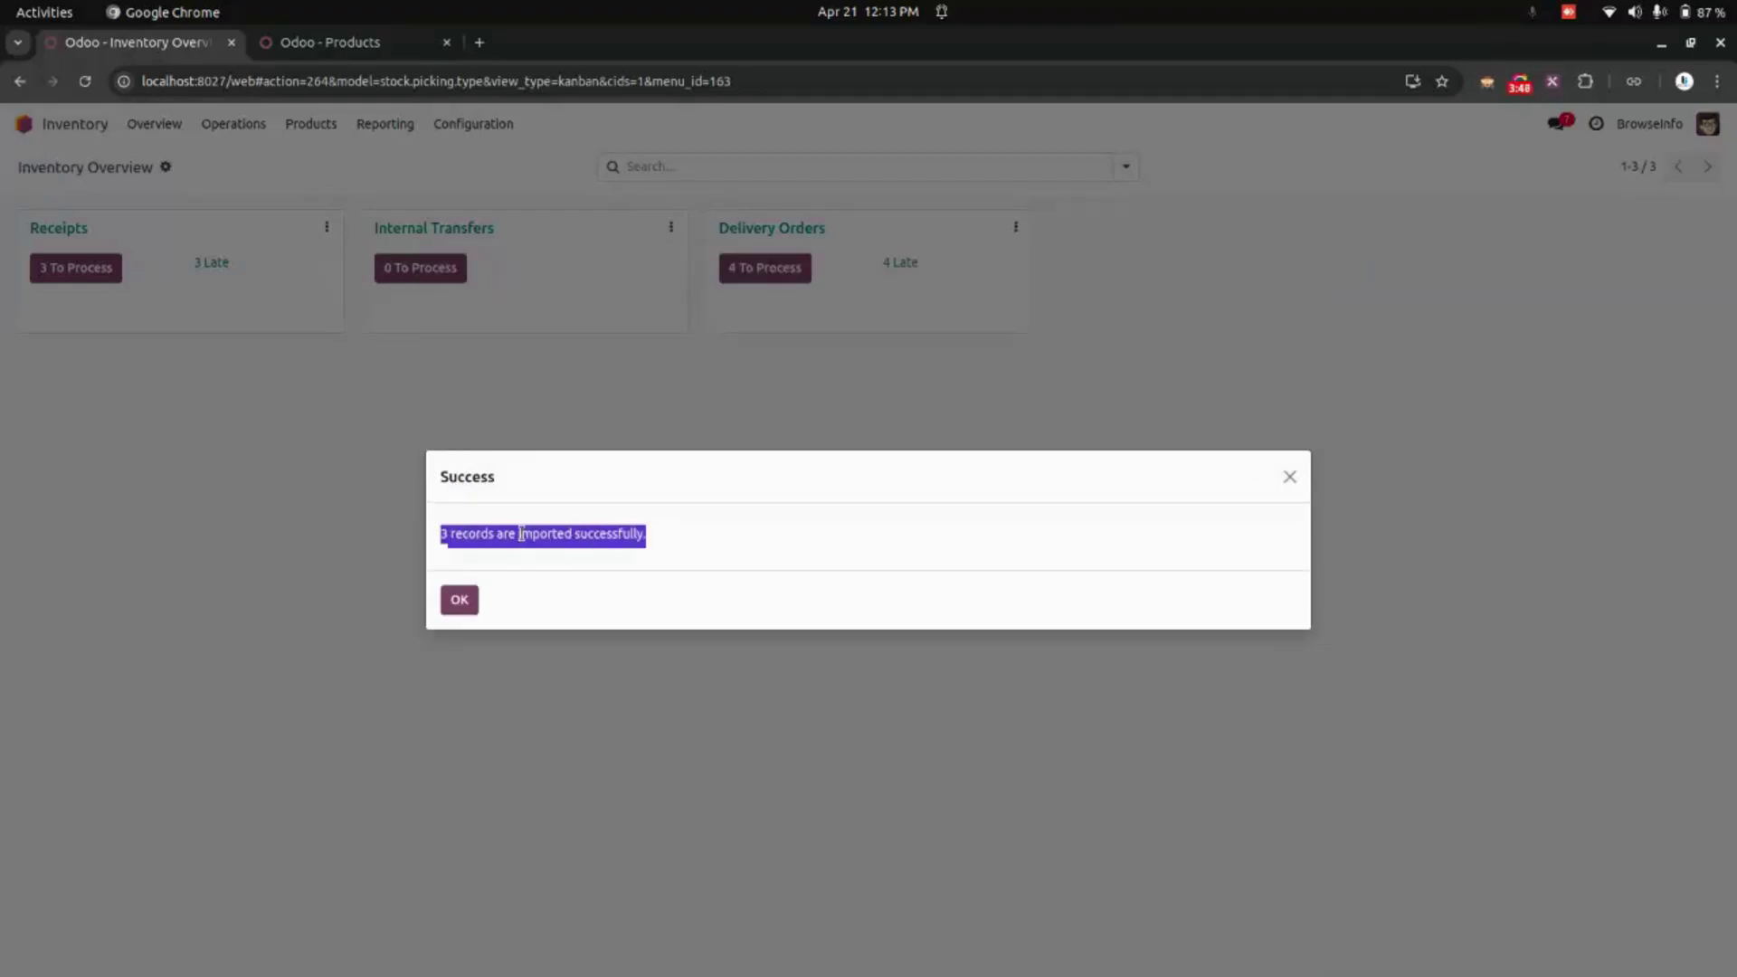
- Show Mobile Case's on-hand stock per location: 50 at WH/Stock, 25 at Shelf 1
{"action": "left_click", "coordinate": [459, 600]}
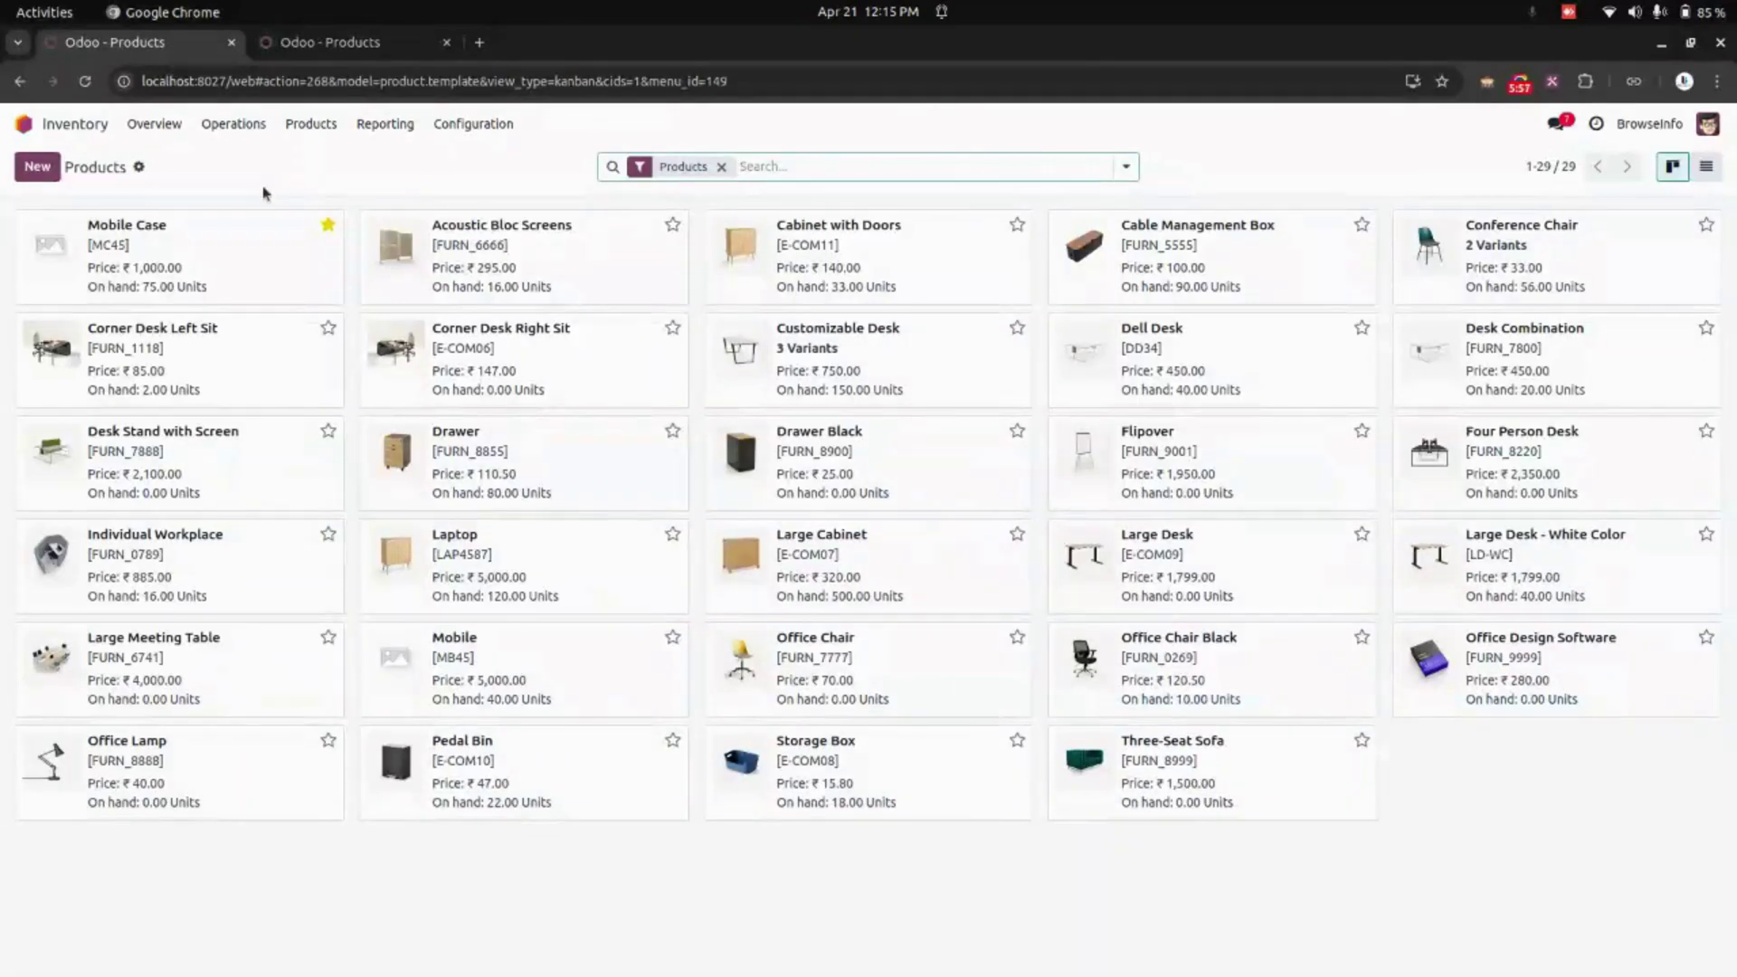
{"action": "left_click", "coordinate": [252, 229]}
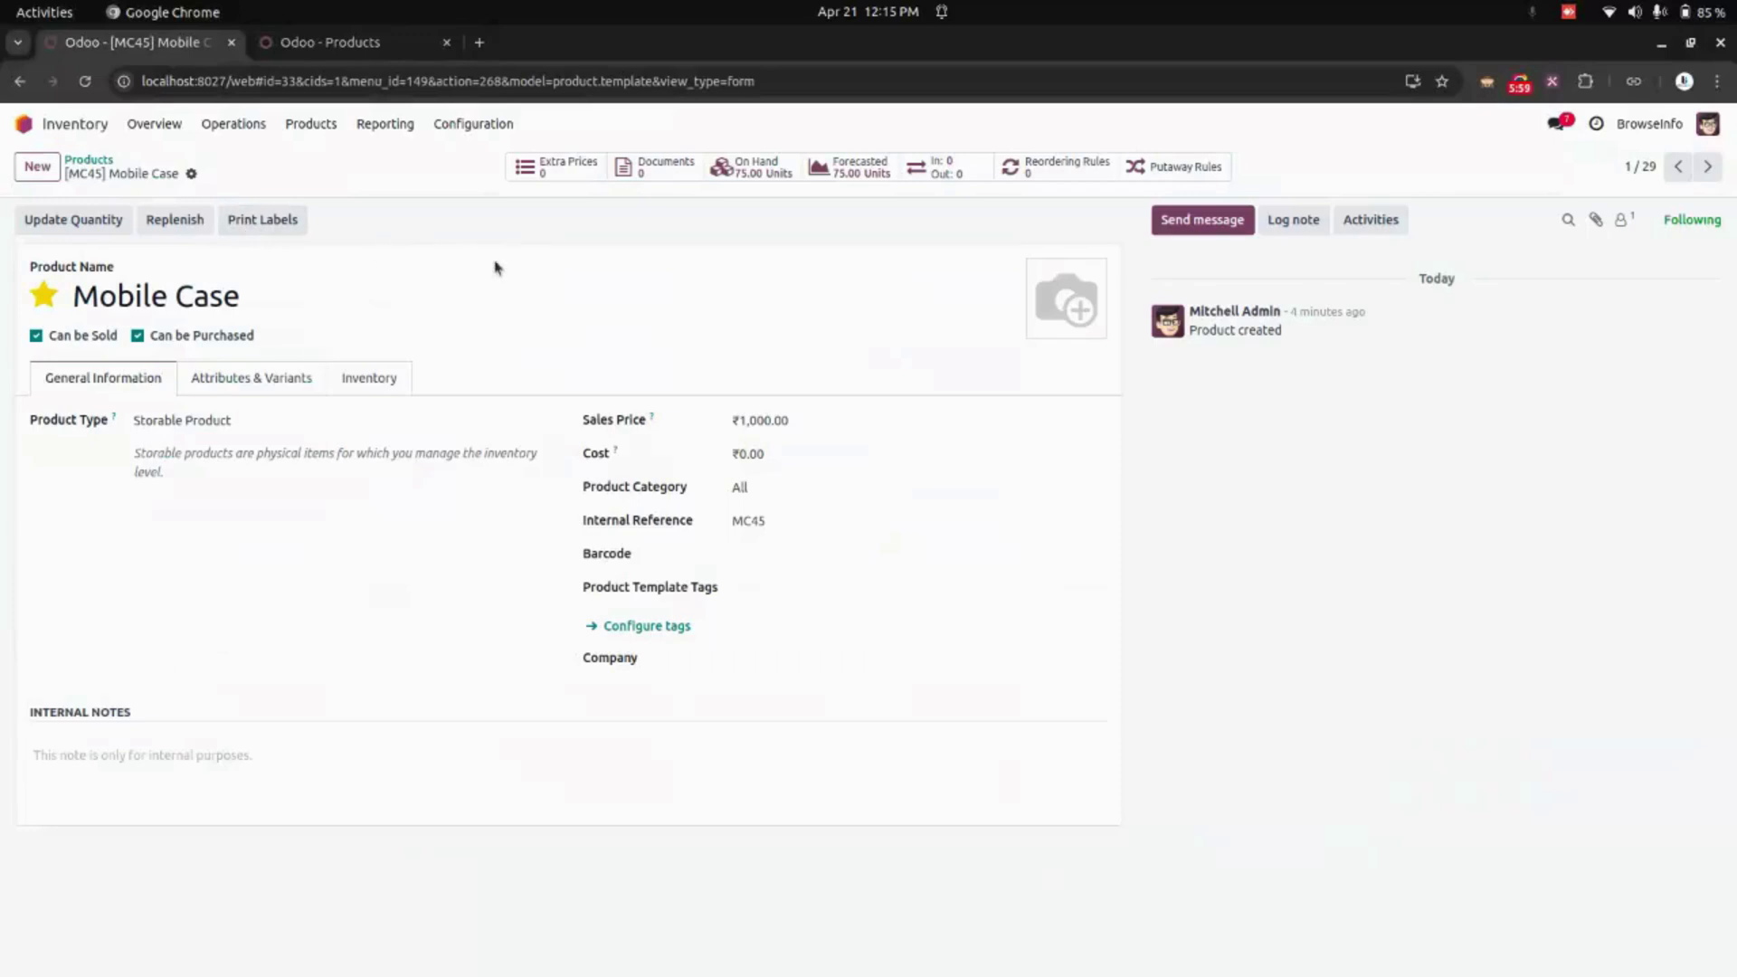
{"action": "left_click", "coordinate": [754, 166]}
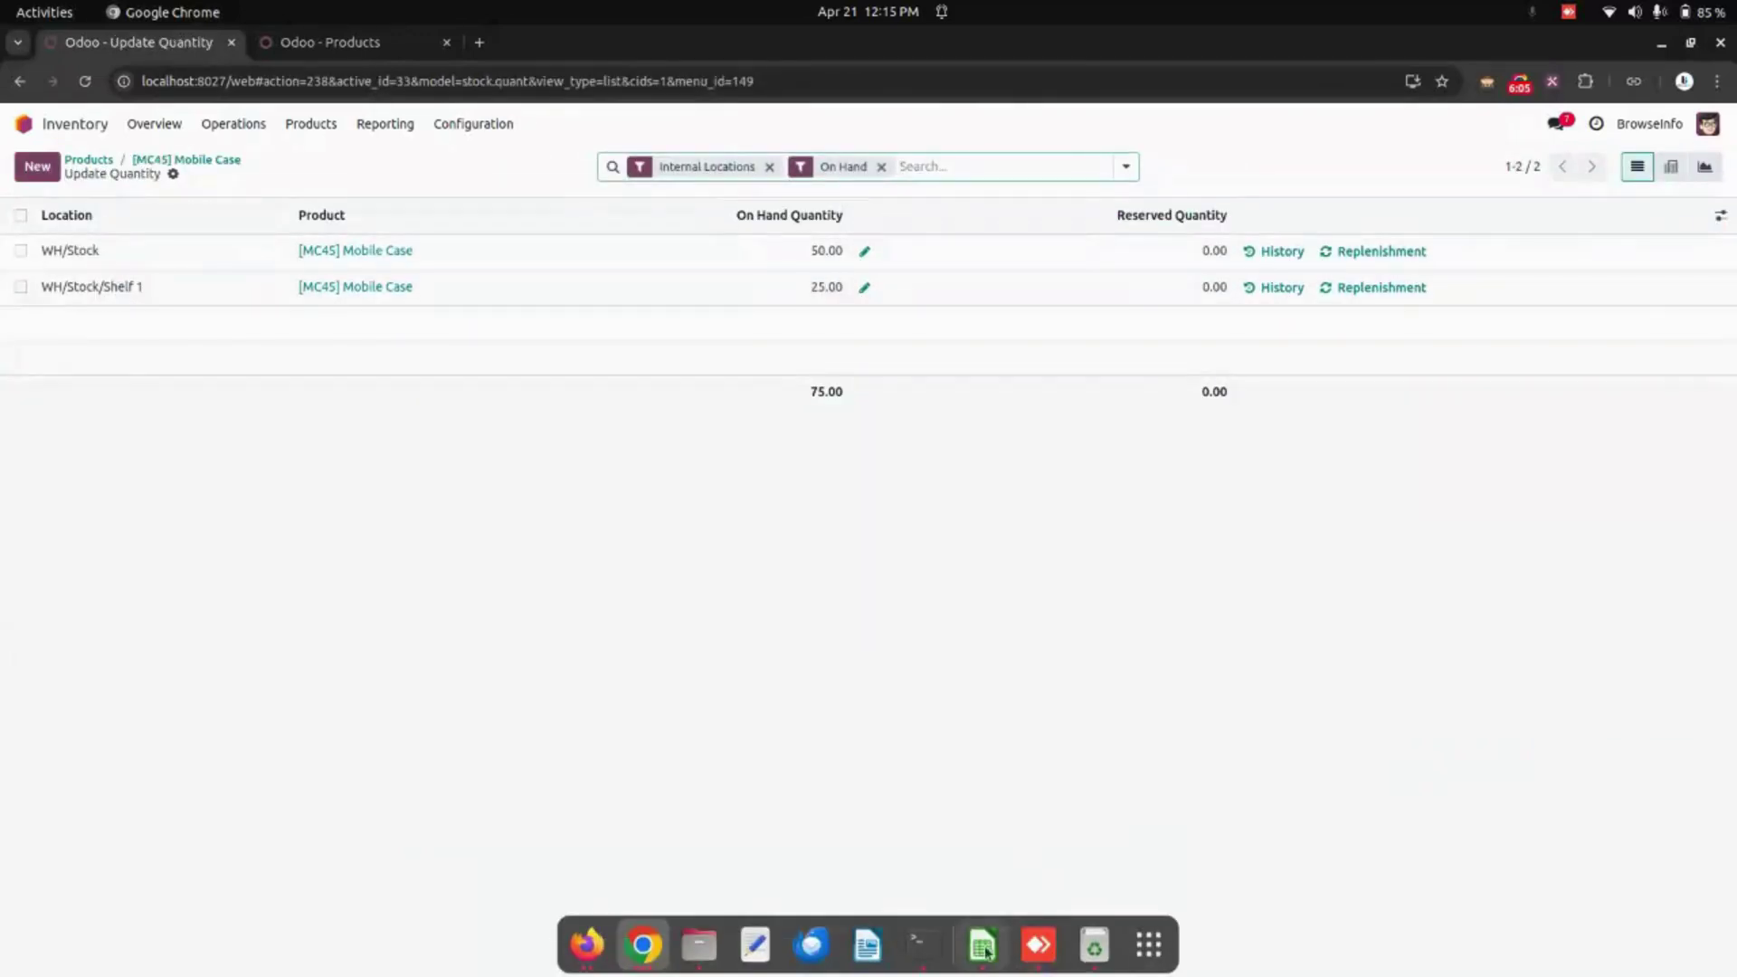
- Compare the spreadsheet's quantities and WH/Stock locations against Odoo's stock breakdown
{"action": "left_click", "coordinate": [982, 950]}
{"action": "left_click", "coordinate": [164, 245]}
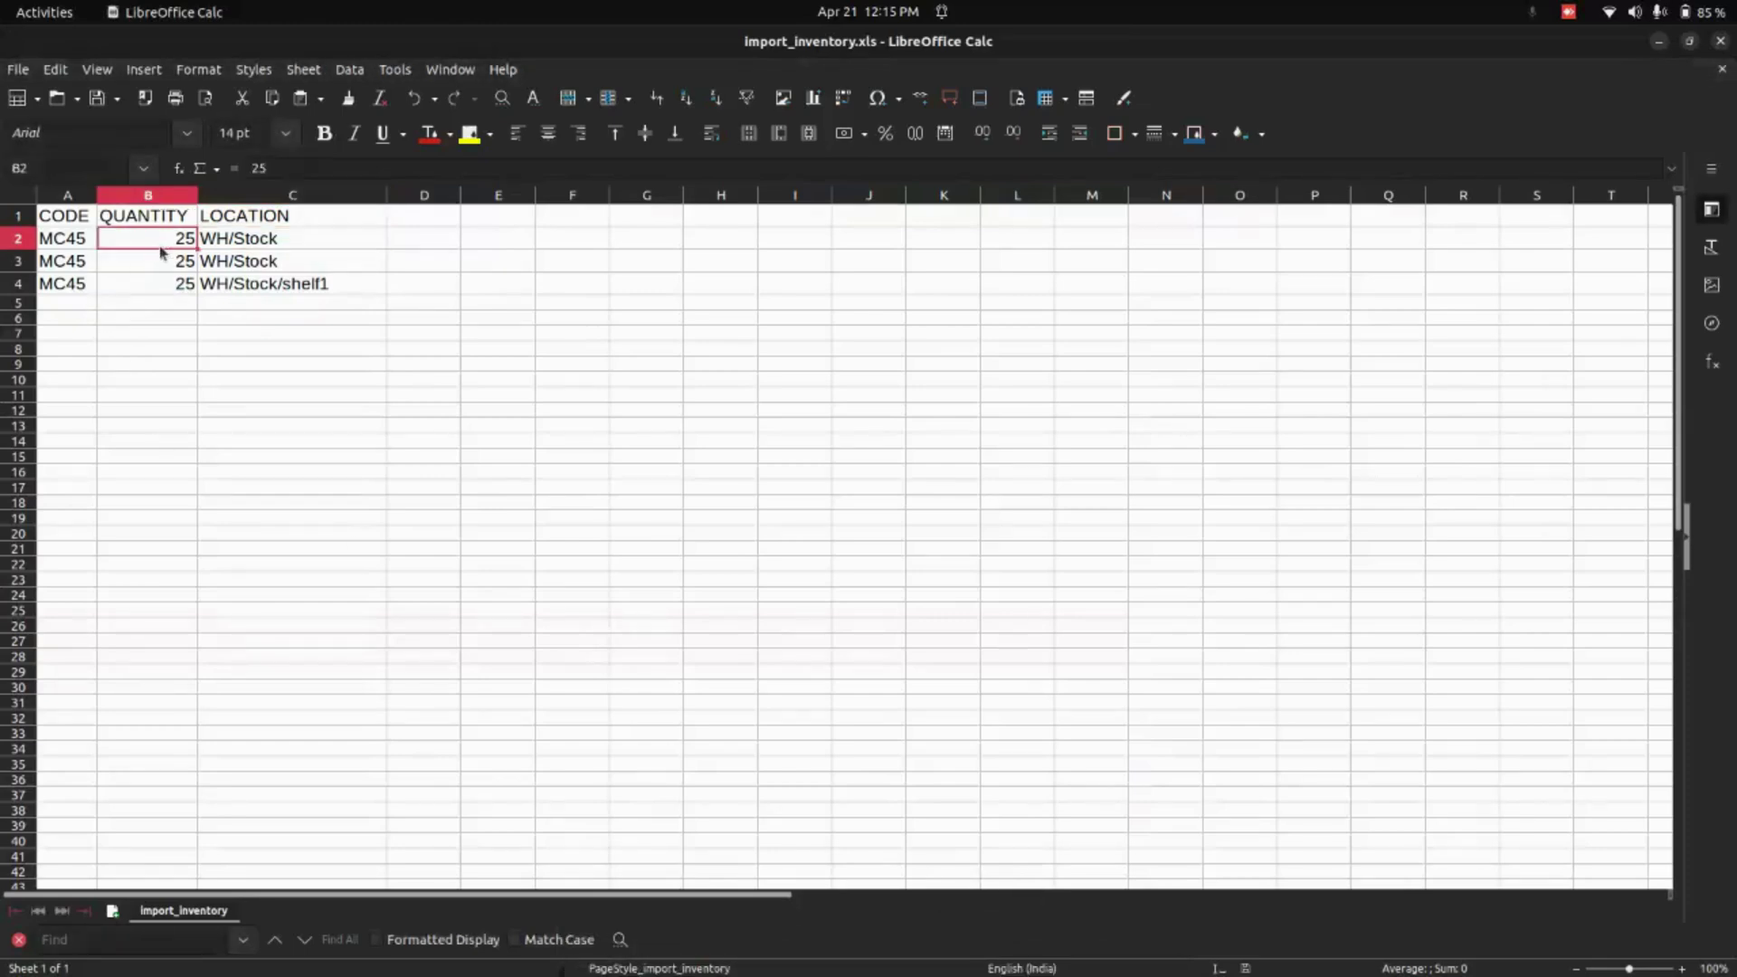
{"action": "left_click", "coordinate": [164, 265]}
{"action": "left_click", "coordinate": [303, 260]}
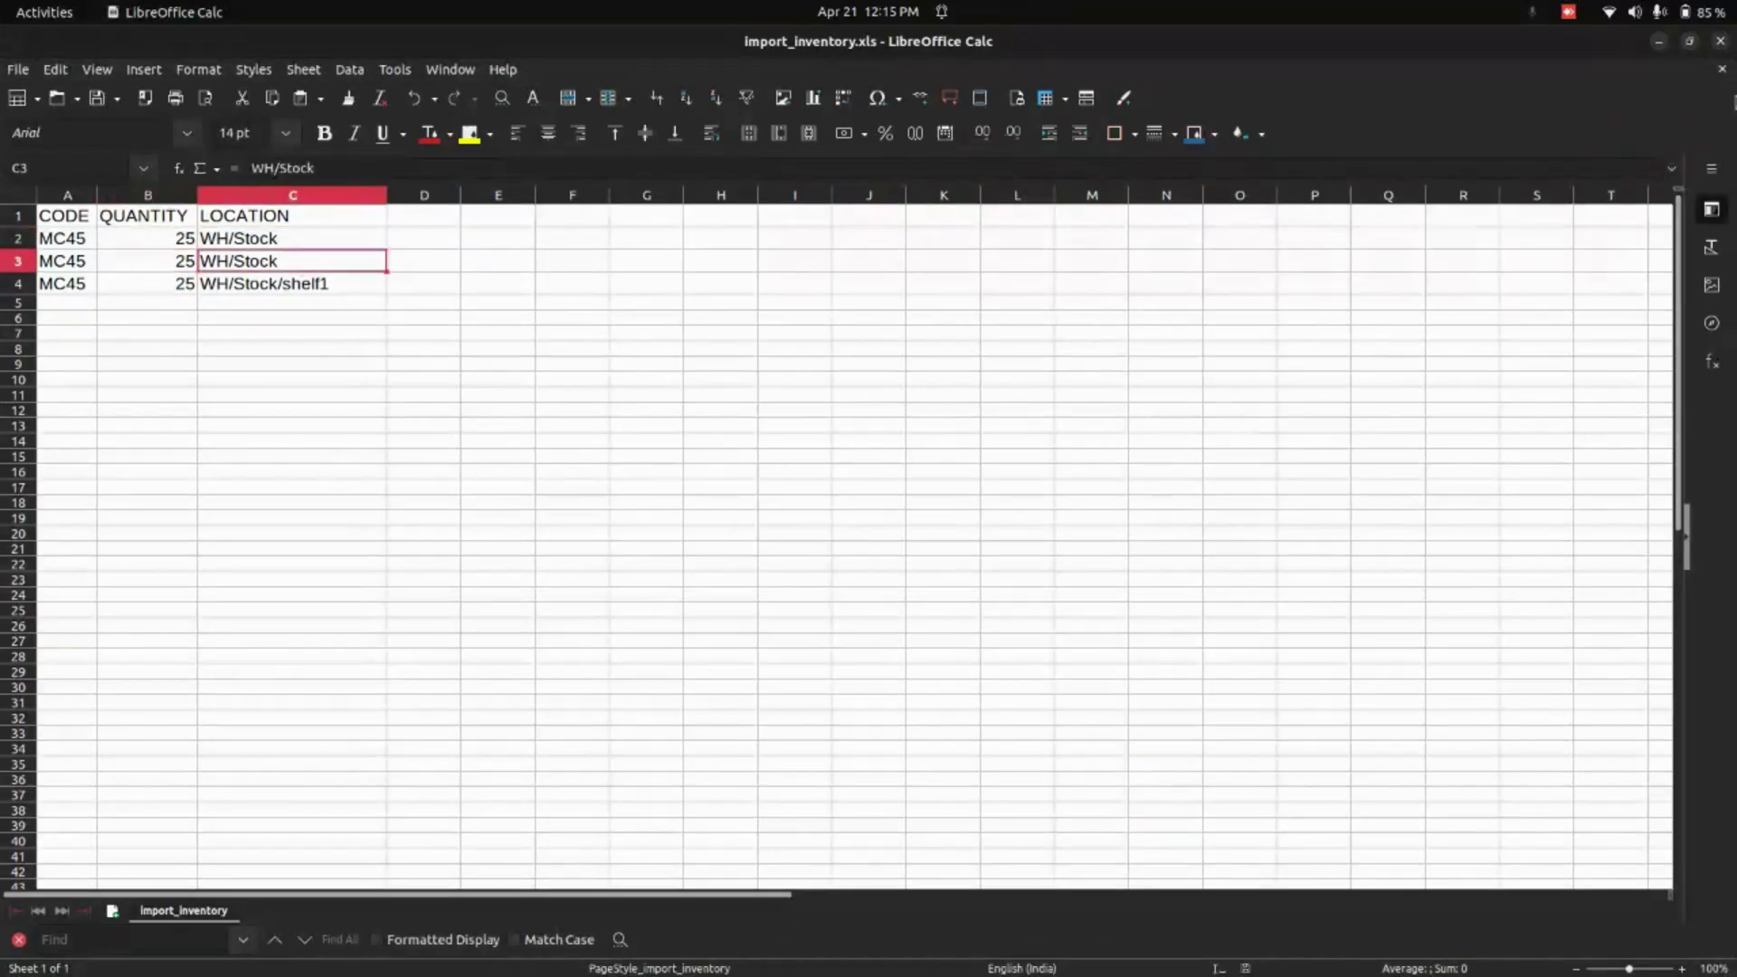
{"action": "left_click", "coordinate": [1659, 41]}
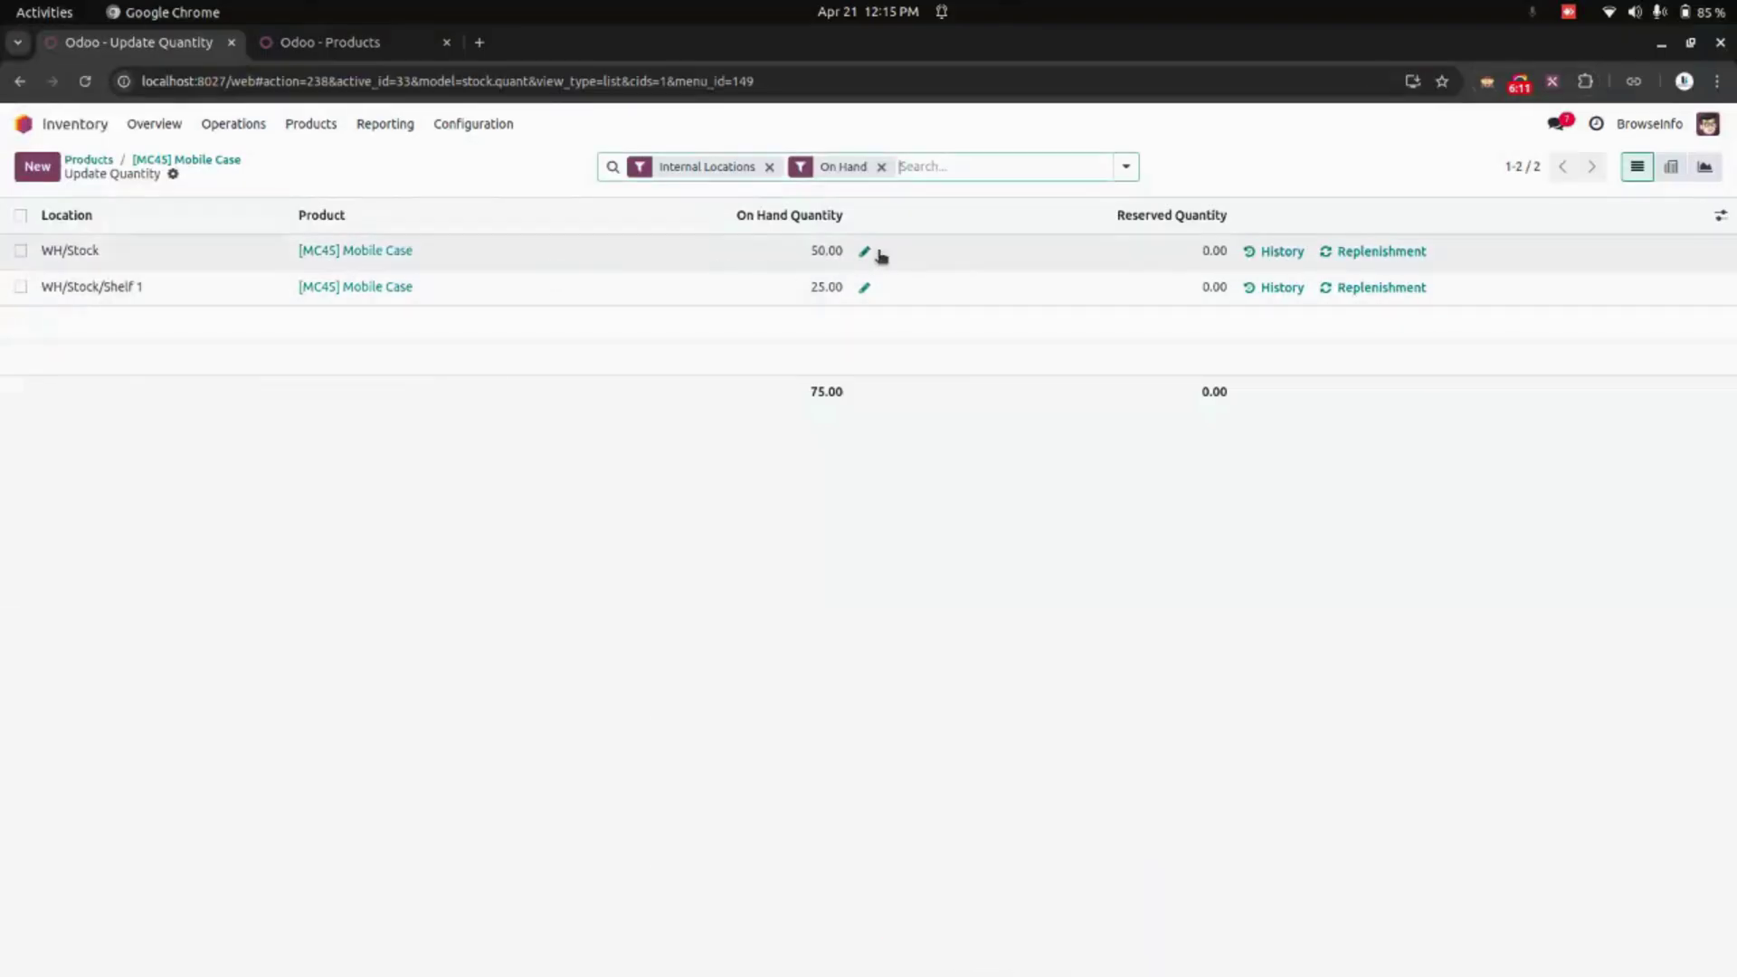
- Go back to the Mobile Case product and reopen the Import Inventory form
{"action": "left_click", "coordinate": [186, 161]}
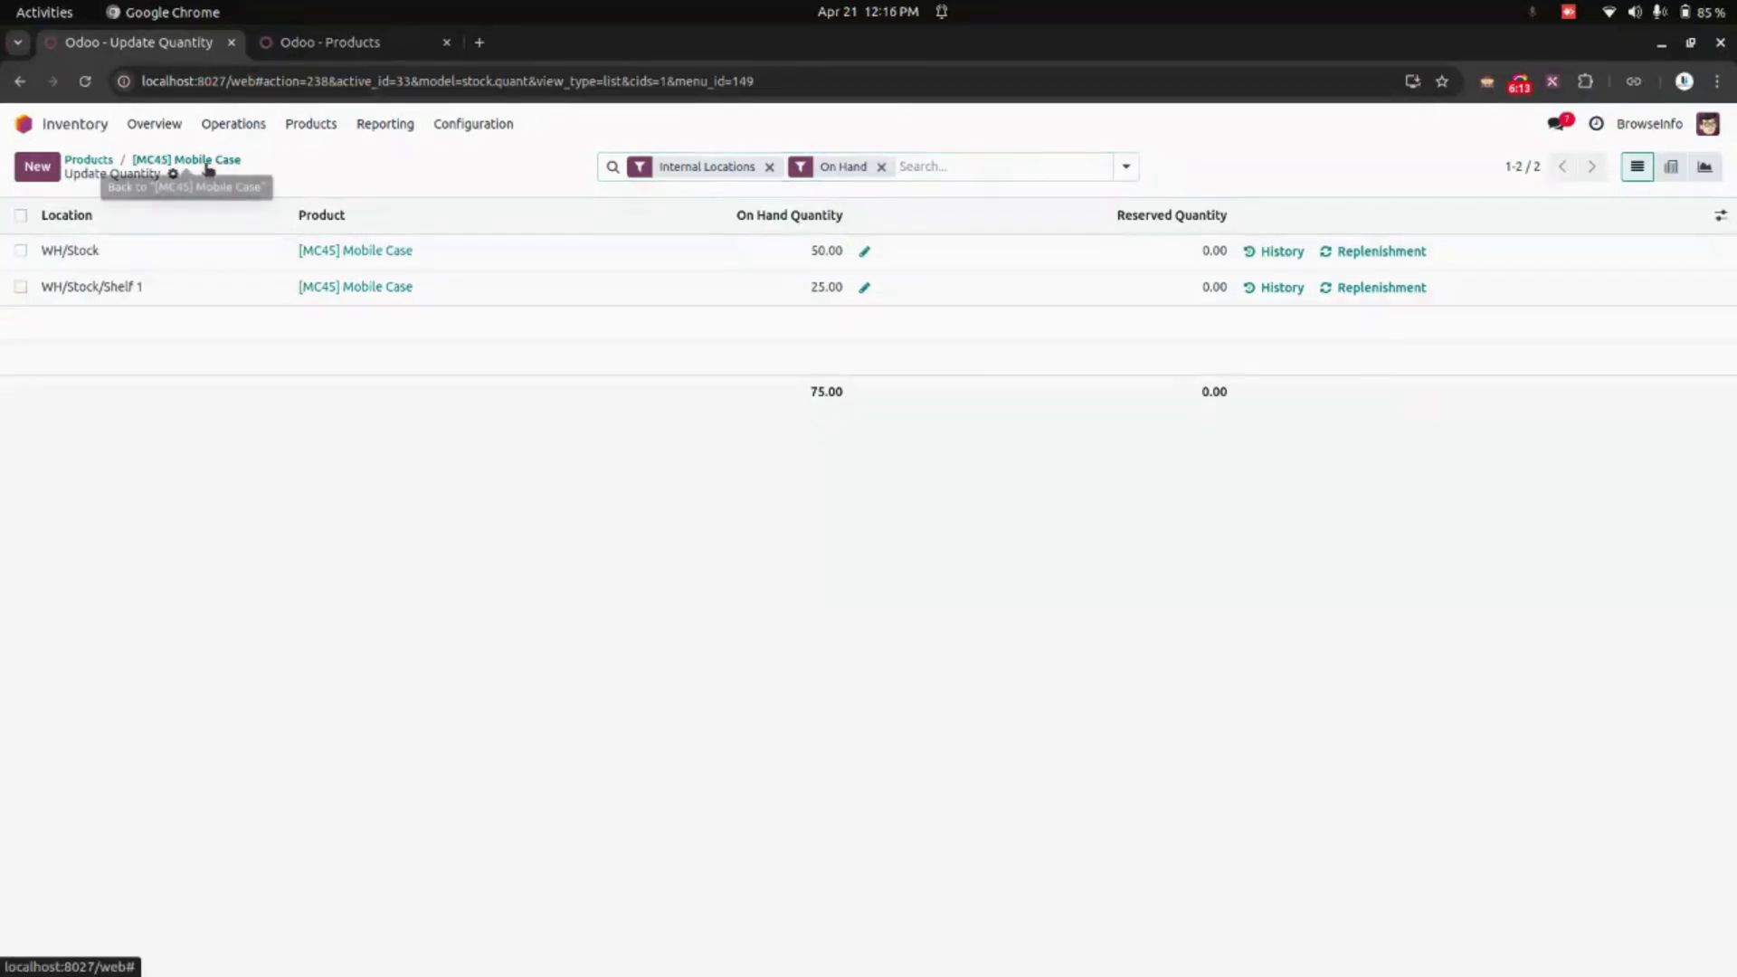
{"action": "left_click", "coordinate": [310, 123]}
{"action": "left_click", "coordinate": [344, 208]}
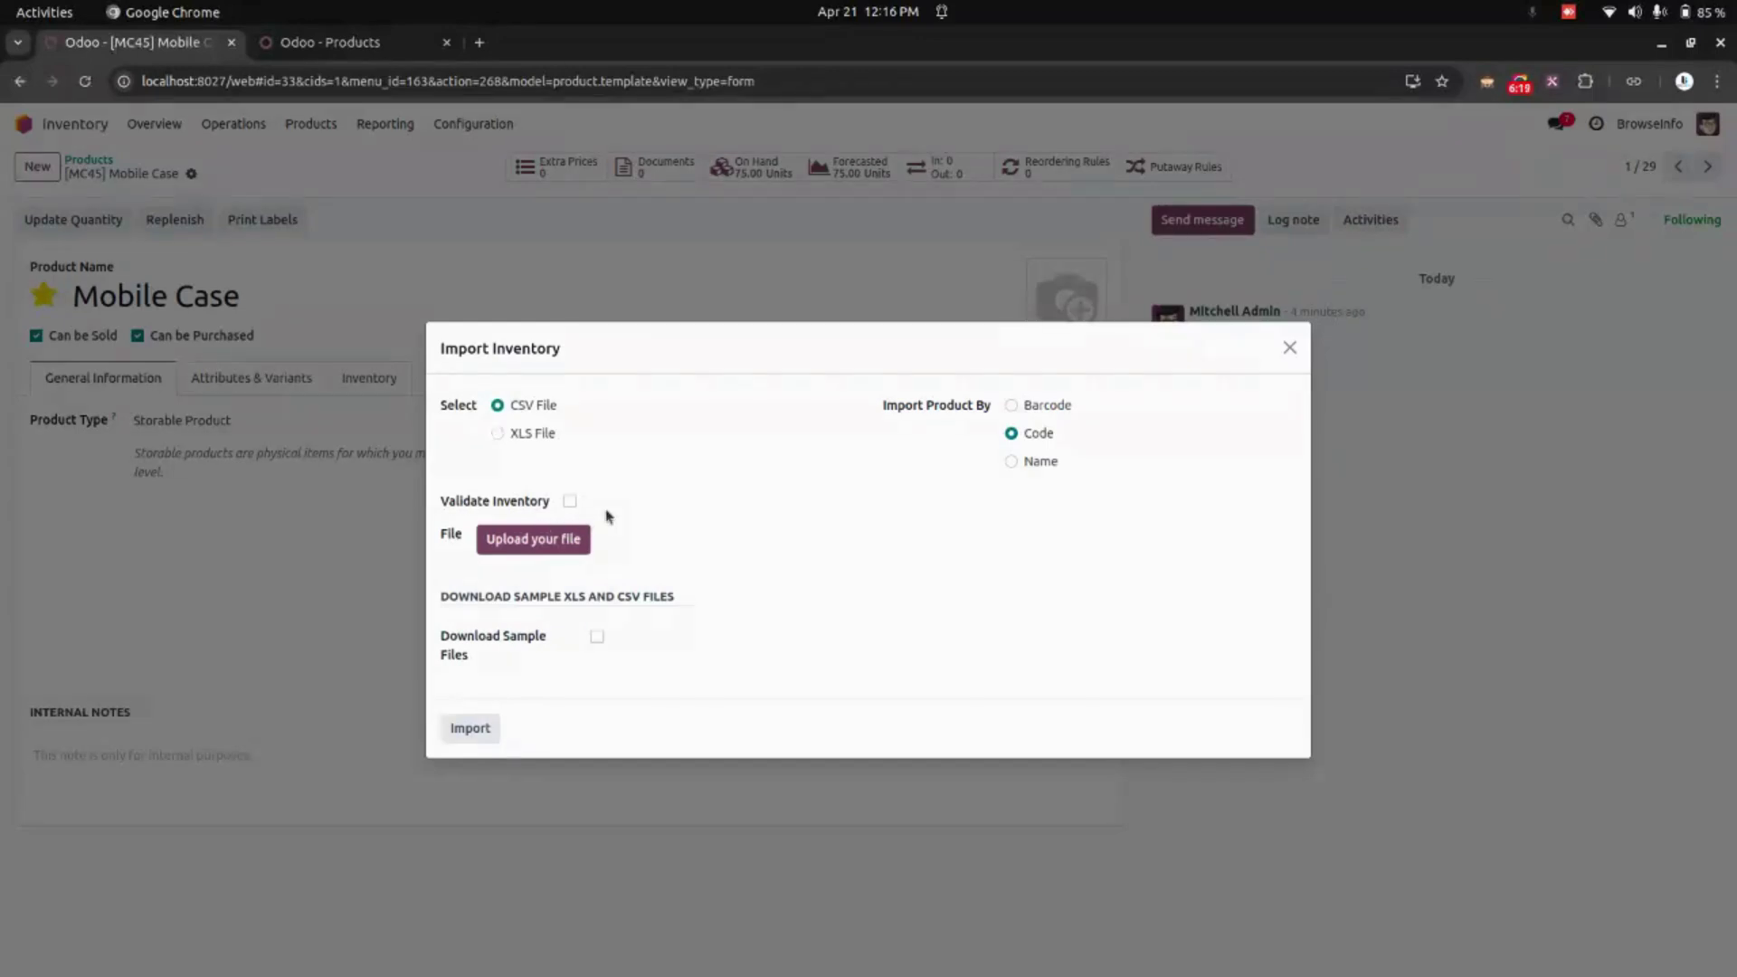
- Import import_inventory.xls as an XLS File without validating the inventory
{"action": "left_click", "coordinate": [532, 433]}
{"action": "left_click", "coordinate": [533, 540]}
{"action": "double_click", "coordinate": [729, 412]}
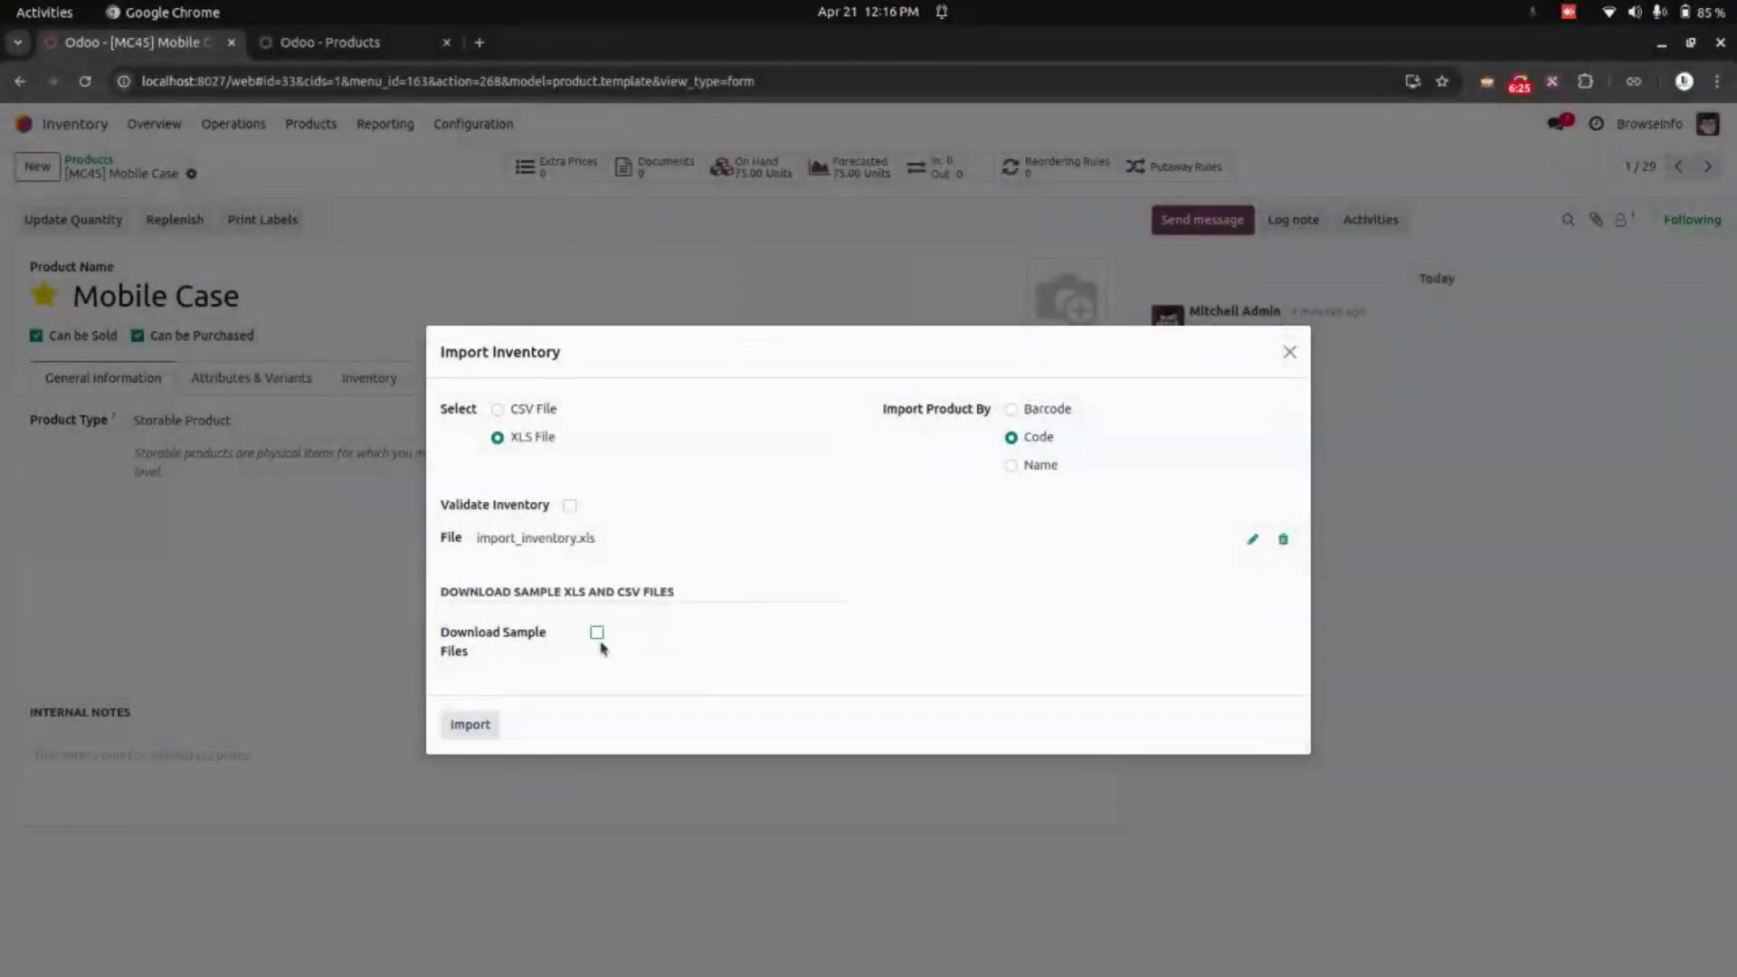
{"action": "left_click", "coordinate": [471, 724]}
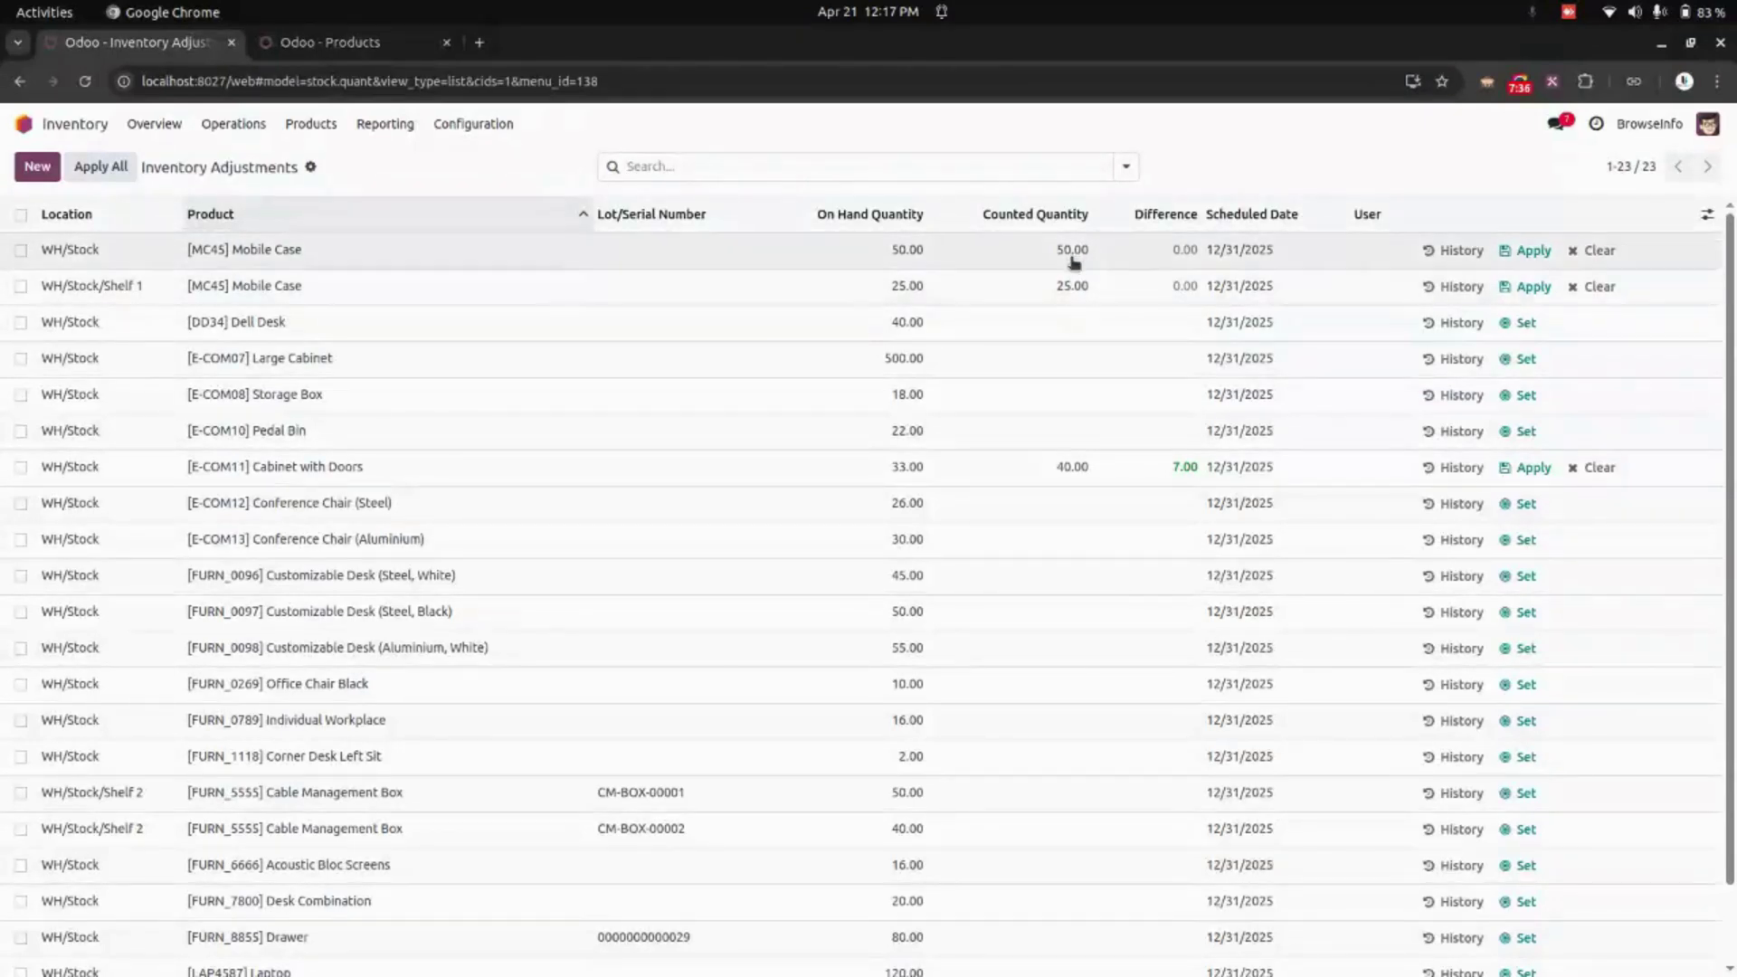
- Apply the Mobile Case counts of 50 at WH/Stock and 25 at WH/Stock/Shelf 1
{"action": "left_click", "coordinate": [1532, 250]}
{"action": "left_click", "coordinate": [1531, 286]}
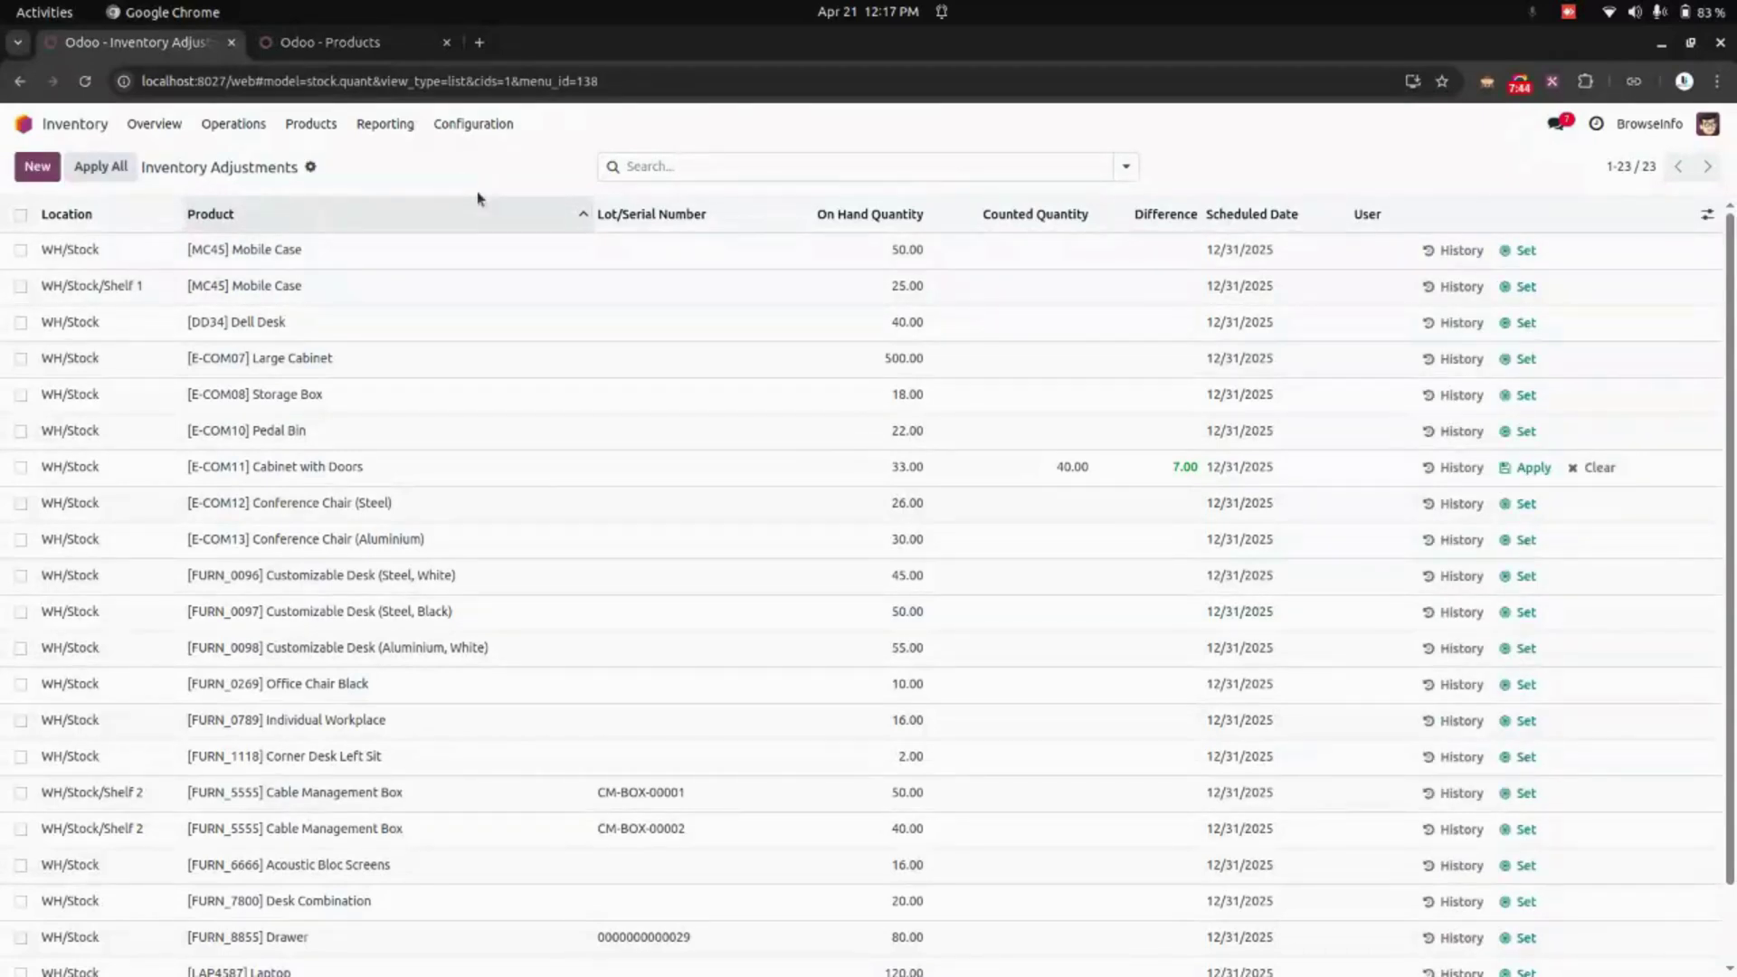
- Leave Inventory Adjustments via the top-left home menu to the Odoo apps screen
{"action": "left_click", "coordinate": [55, 123]}
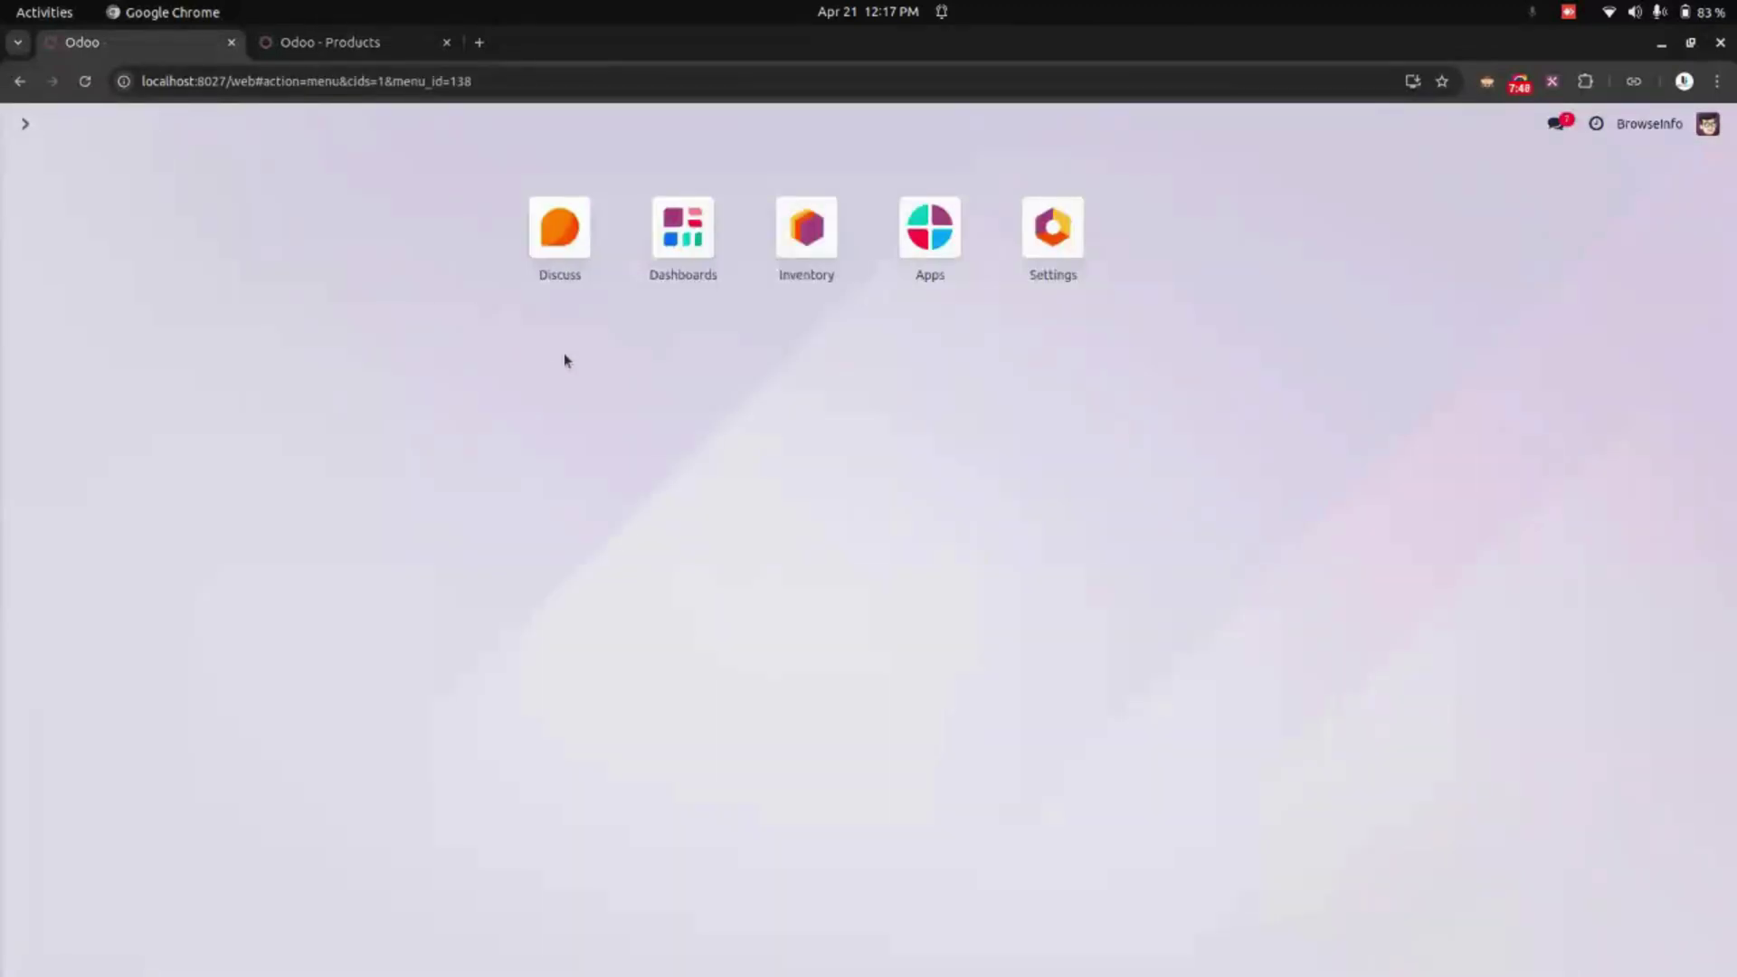